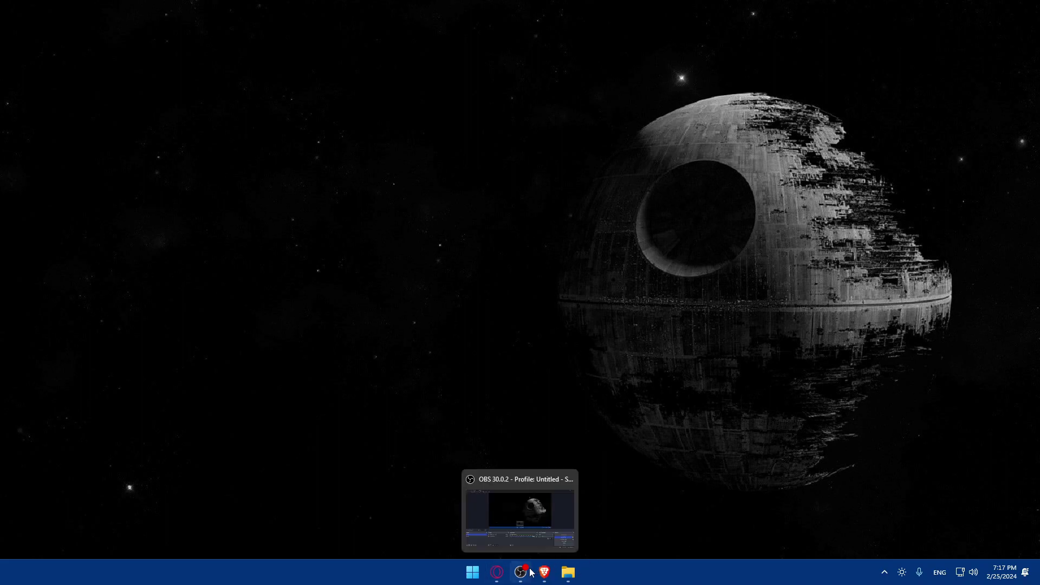
Move the File Explorer pin so it sits right after Brave on the taskbar
left_click_drag(544, 572, 343, 564)
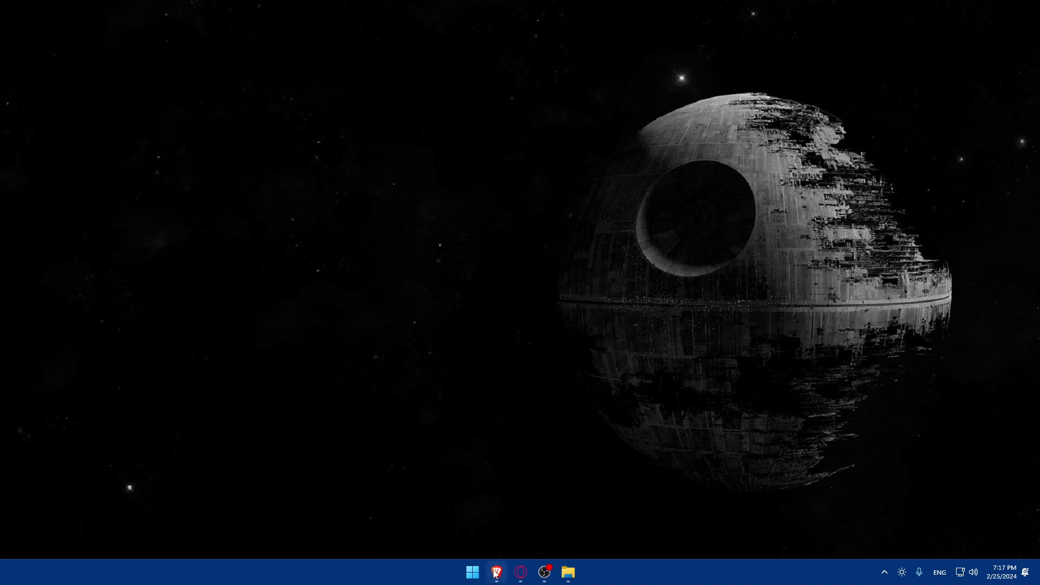
left_click_drag(566, 572, 622, 564)
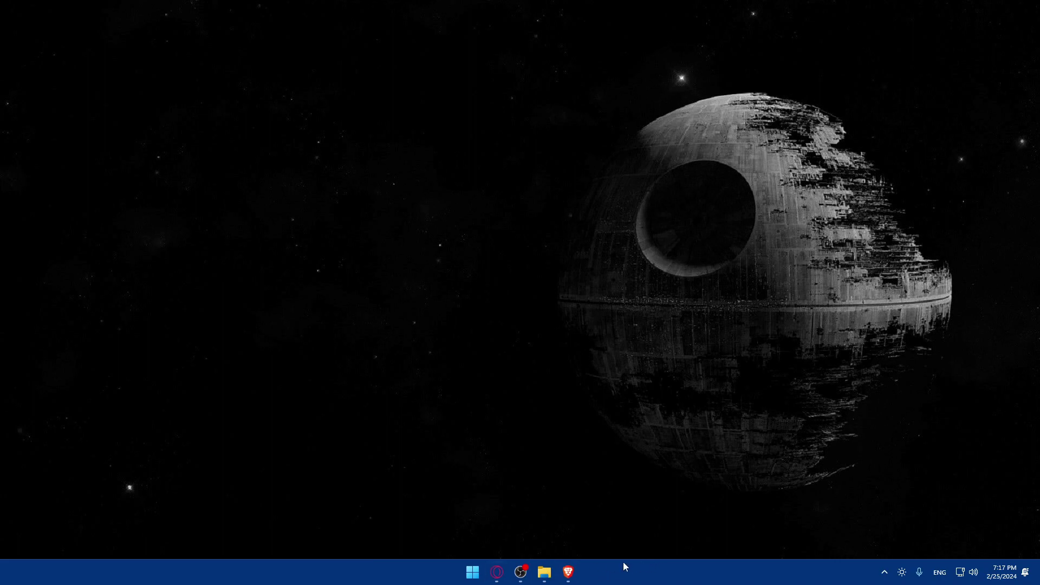
Launch Brave and run a Google search for 'westpac bank'
left_click(568, 573)
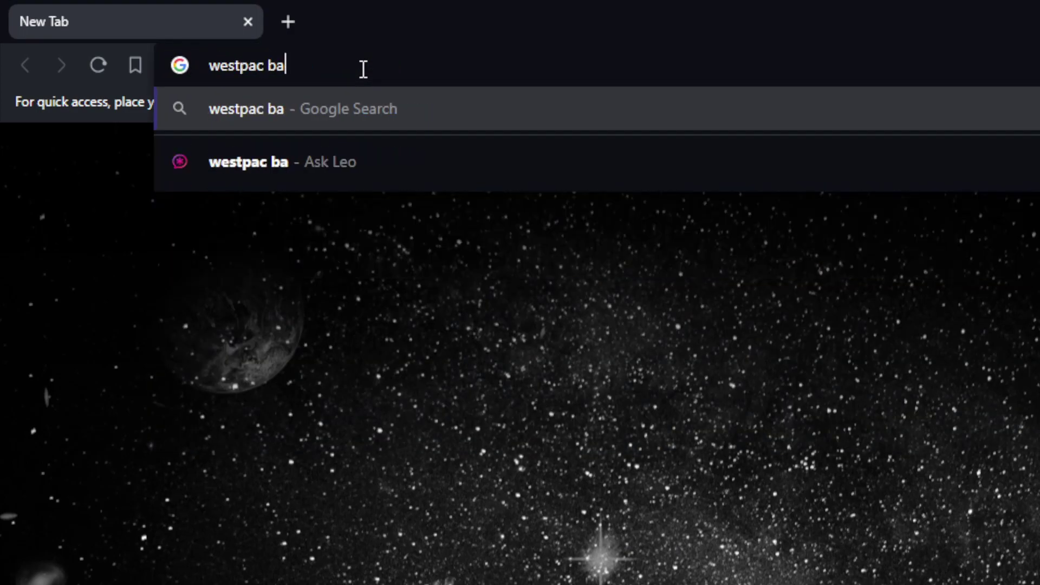
type("nk")
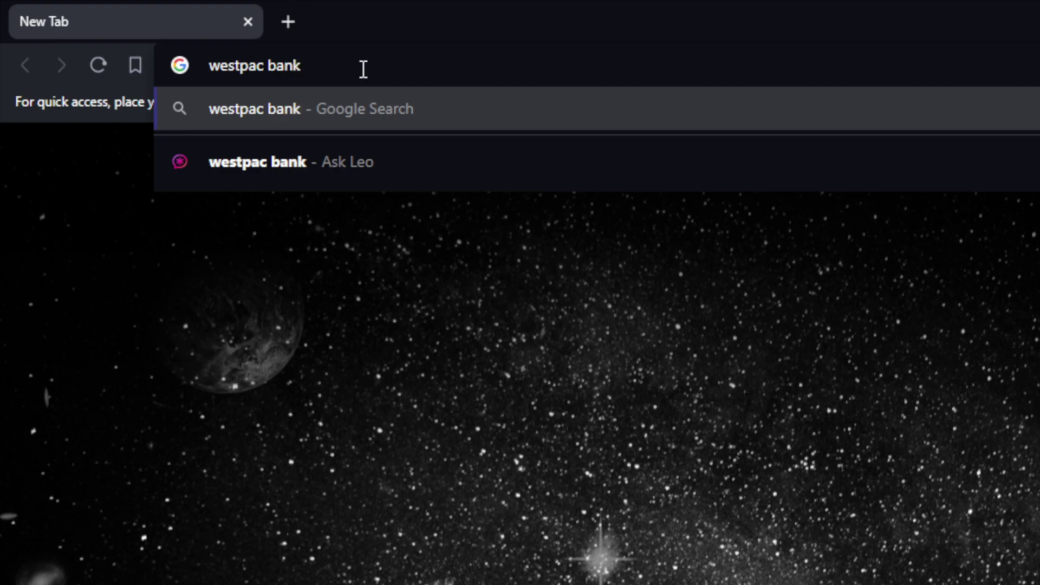
key("Return")
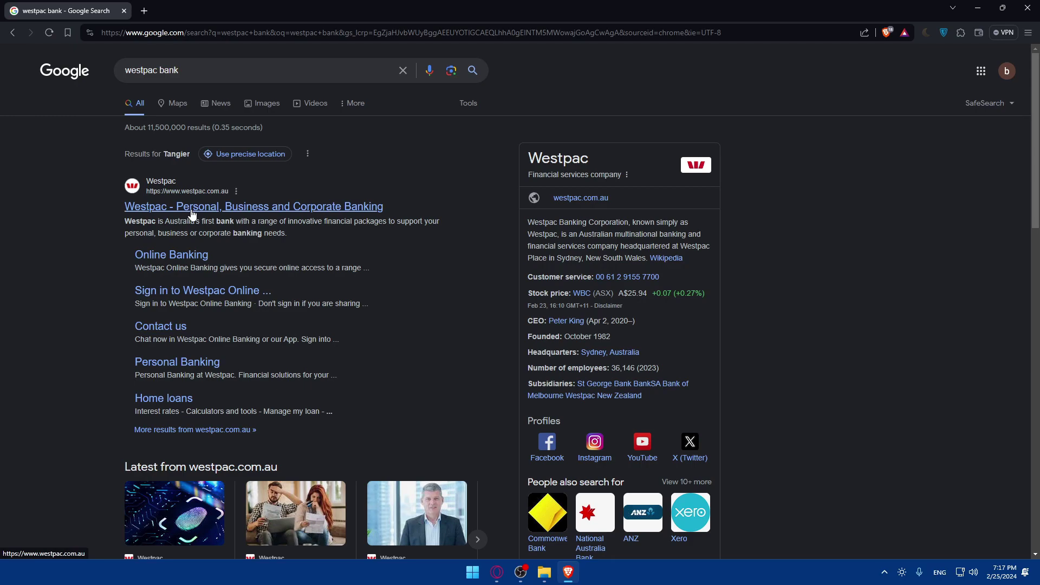
Open the official Westpac result and browse the westpac.com.au homepage sections
left_click(212, 208)
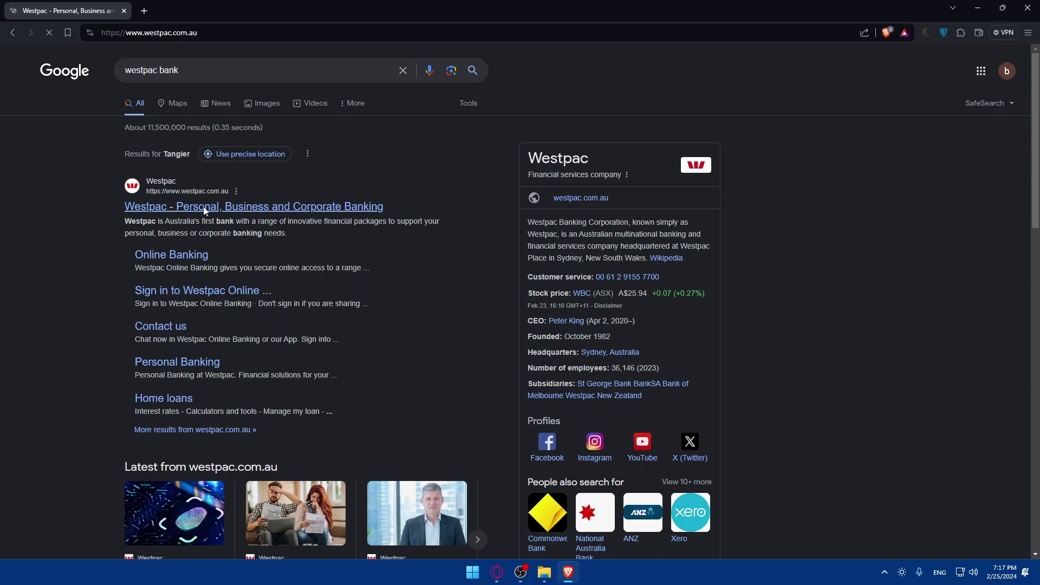
scroll(404, 252, "down", 15)
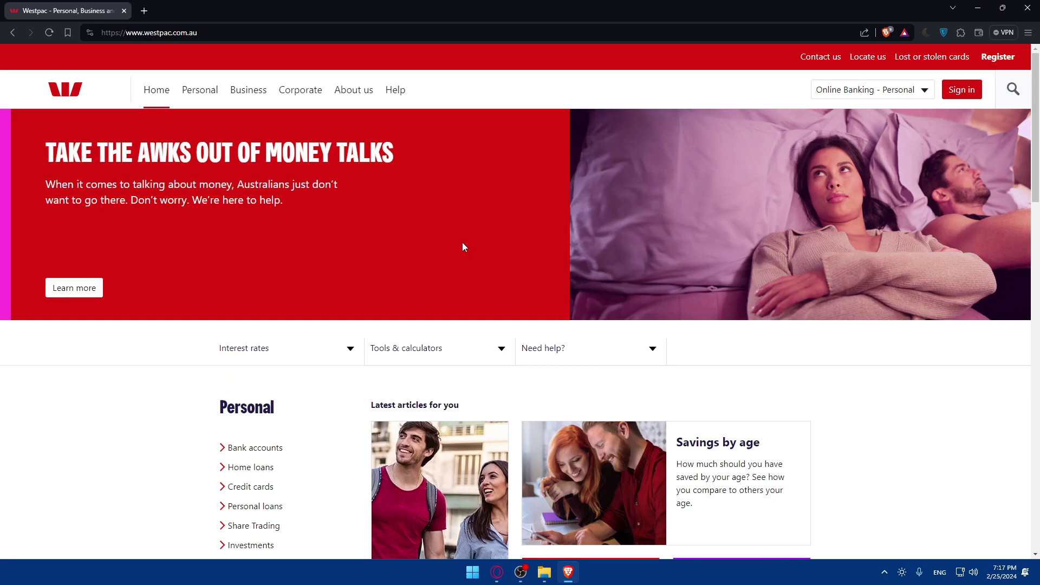
scroll(464, 247, "down", 2)
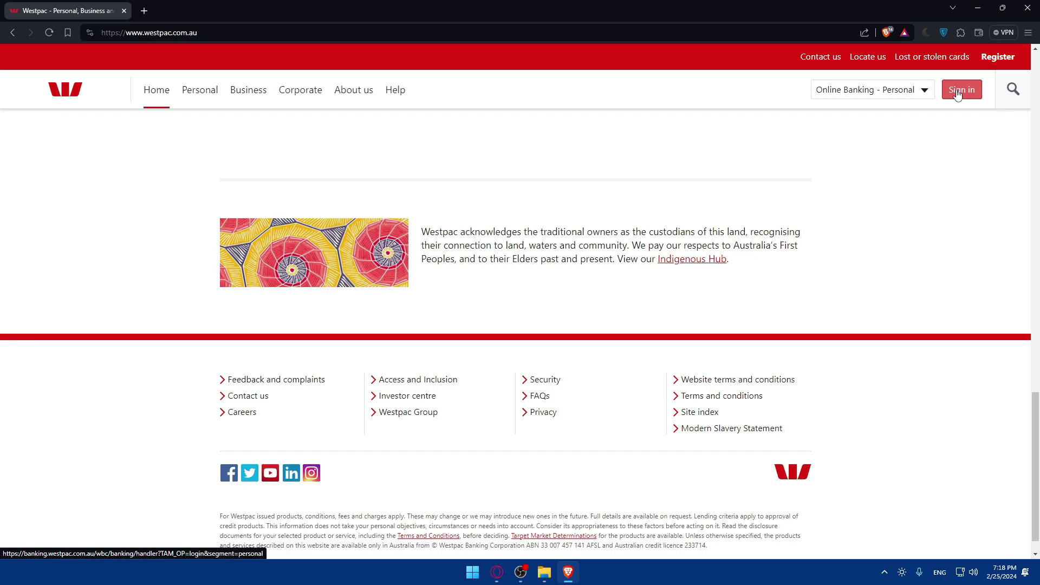
scroll(568, 217, "up", 10)
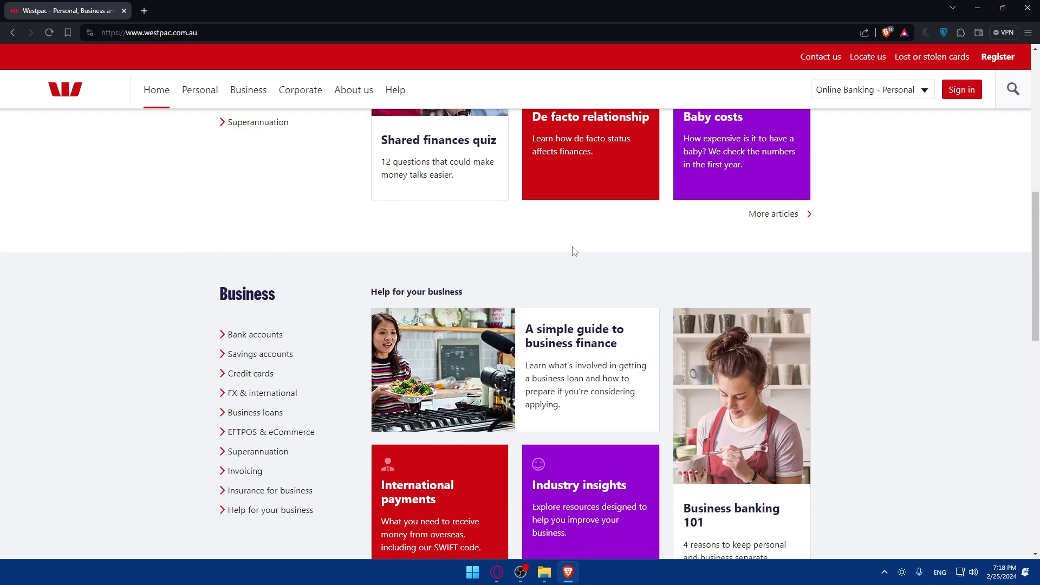
scroll(520, 254, "down", 4)
scroll(551, 227, "up", 4)
scroll(449, 254, "down", 10)
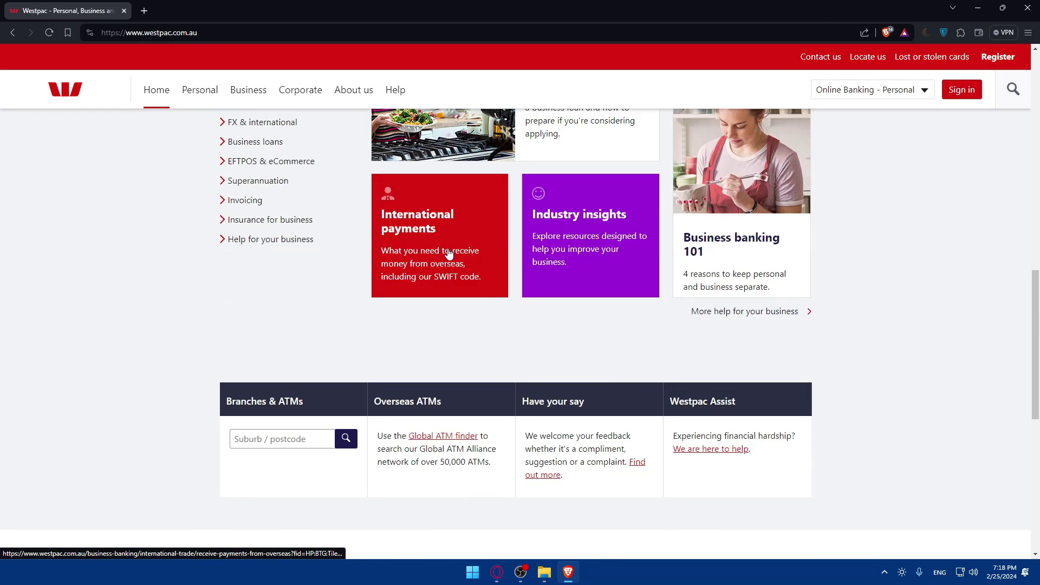
scroll(431, 265, "up", 5)
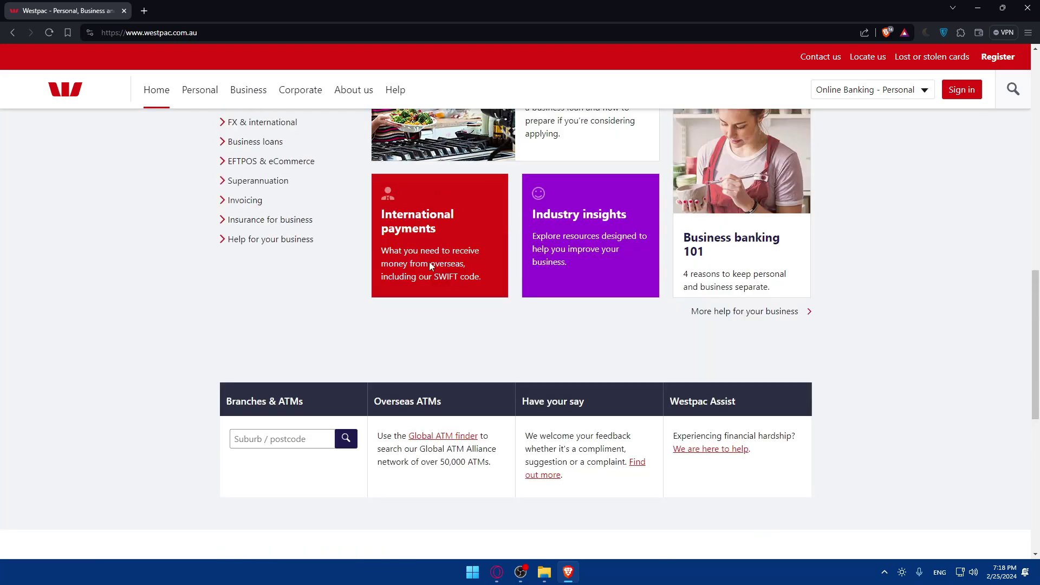
scroll(430, 271, "down", 5)
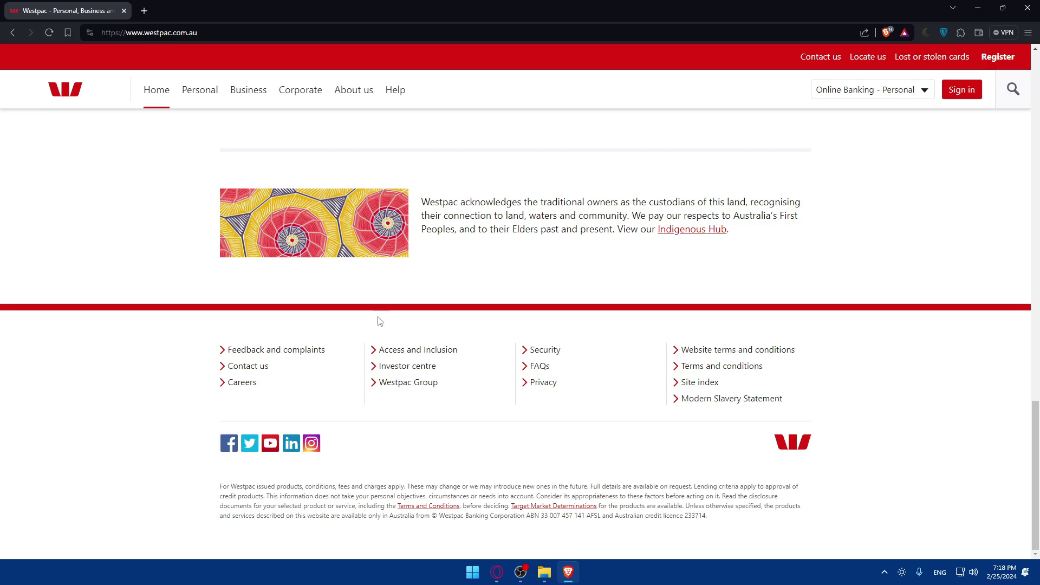
scroll(379, 321, "up", 20)
scroll(391, 316, "down", 5)
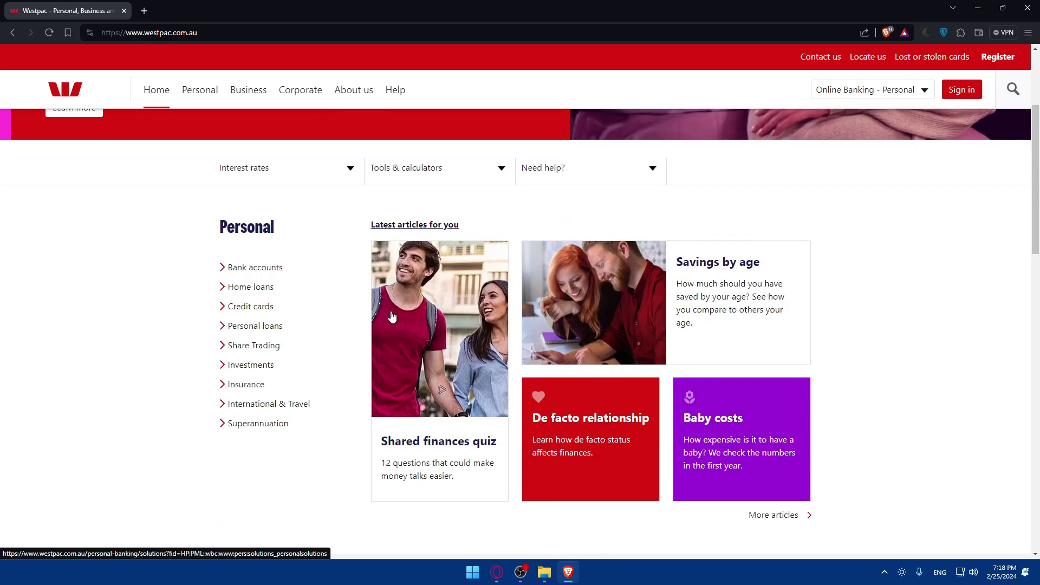
scroll(392, 317, "up", 2)
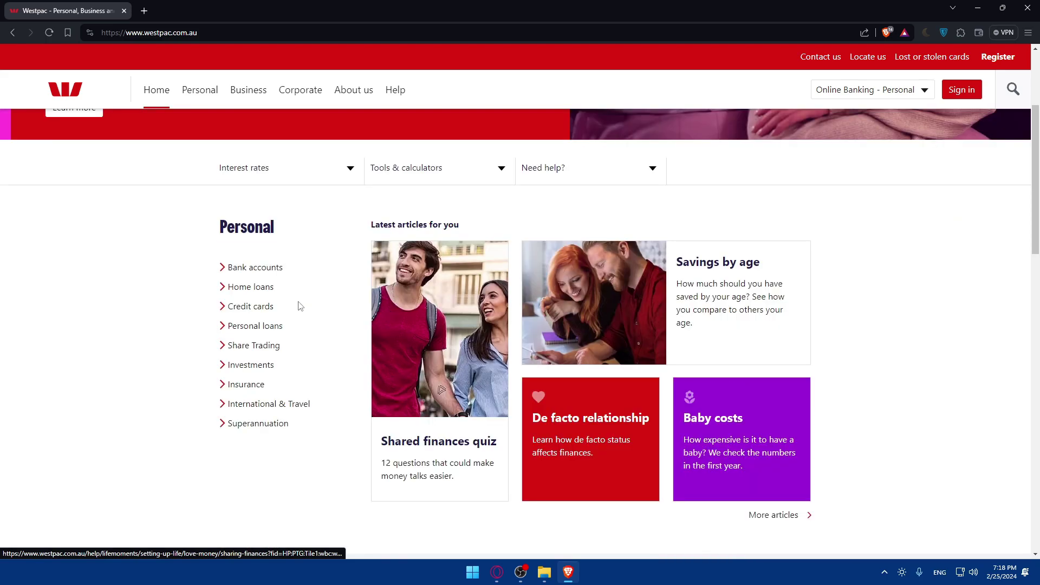
Open Personal bank accounts, view the Bank accounts + debit card details, then return to the overview
left_click(264, 289)
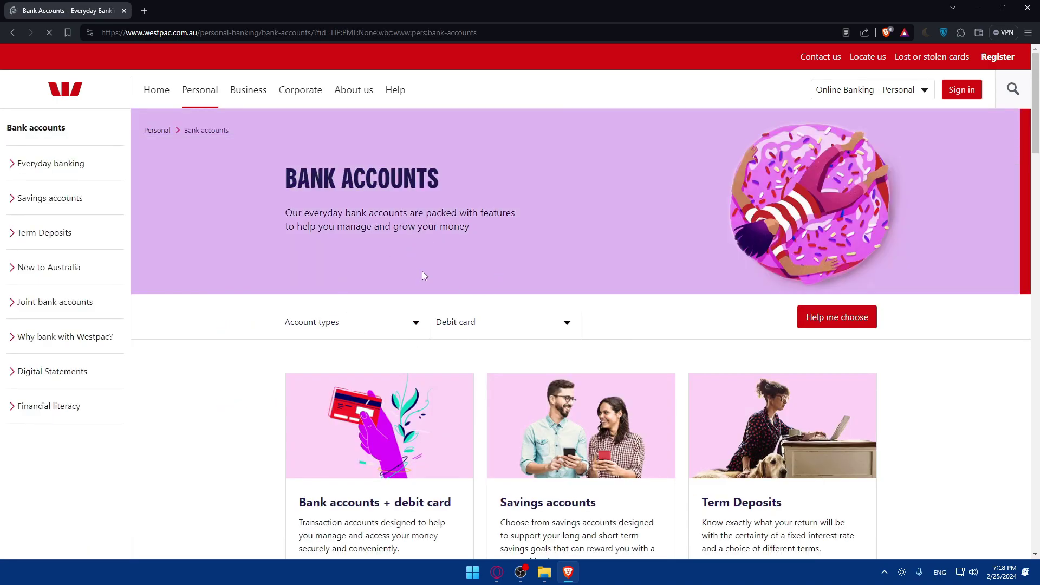
scroll(450, 250, "down", 3)
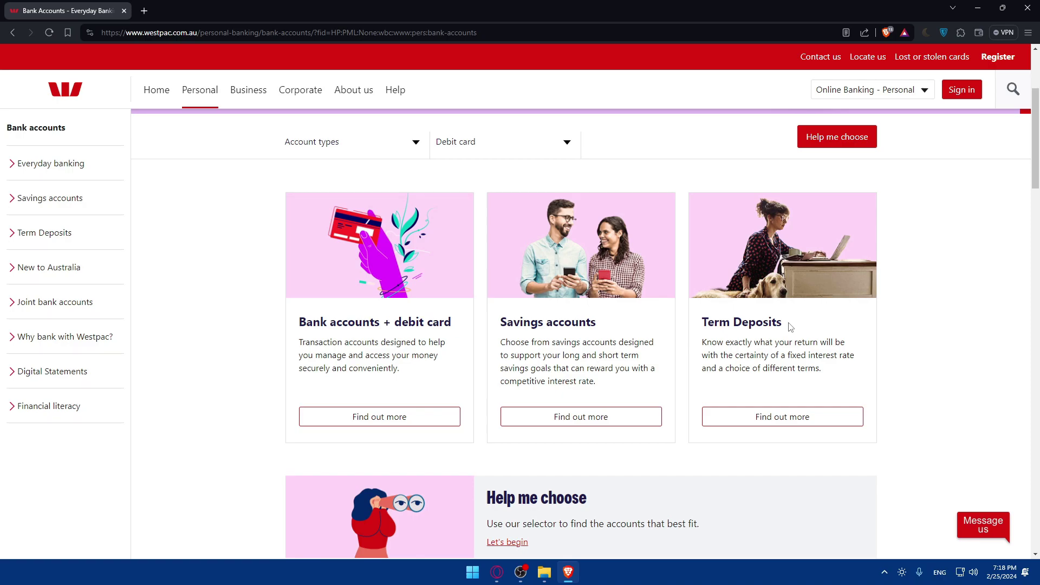
scroll(788, 328, "down", 2)
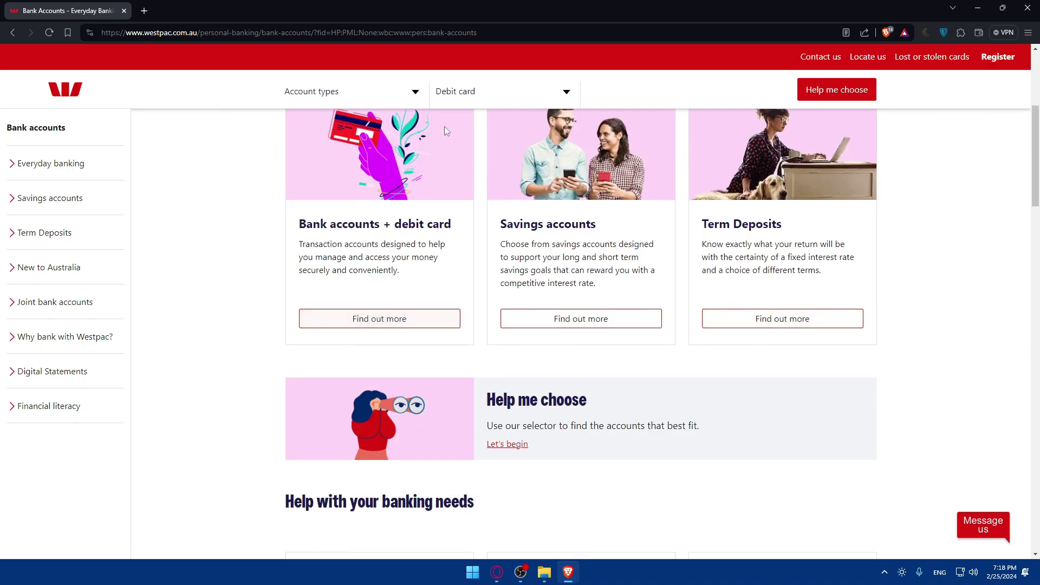
left_click(409, 325)
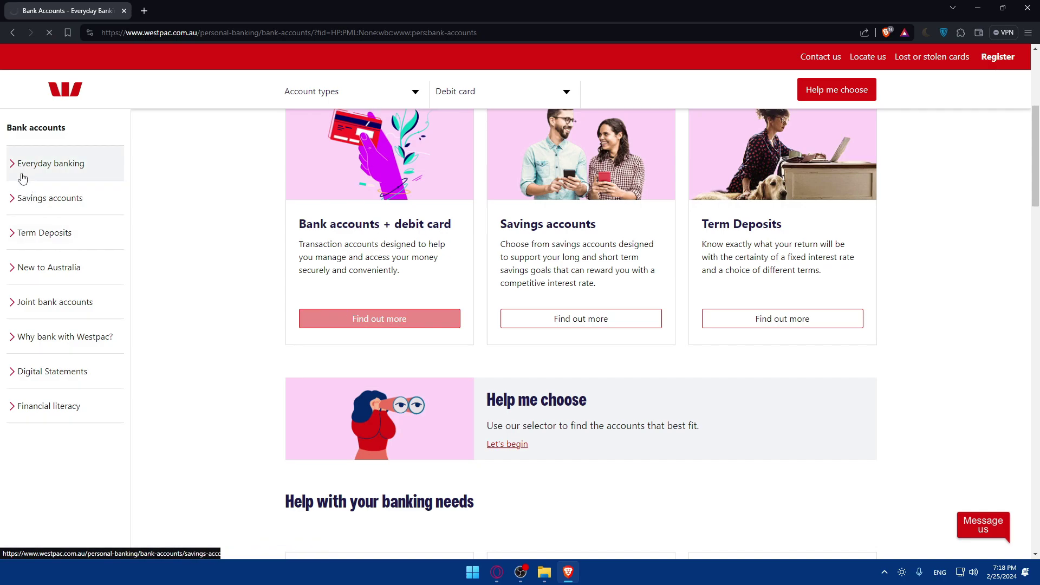
key("alt+Left")
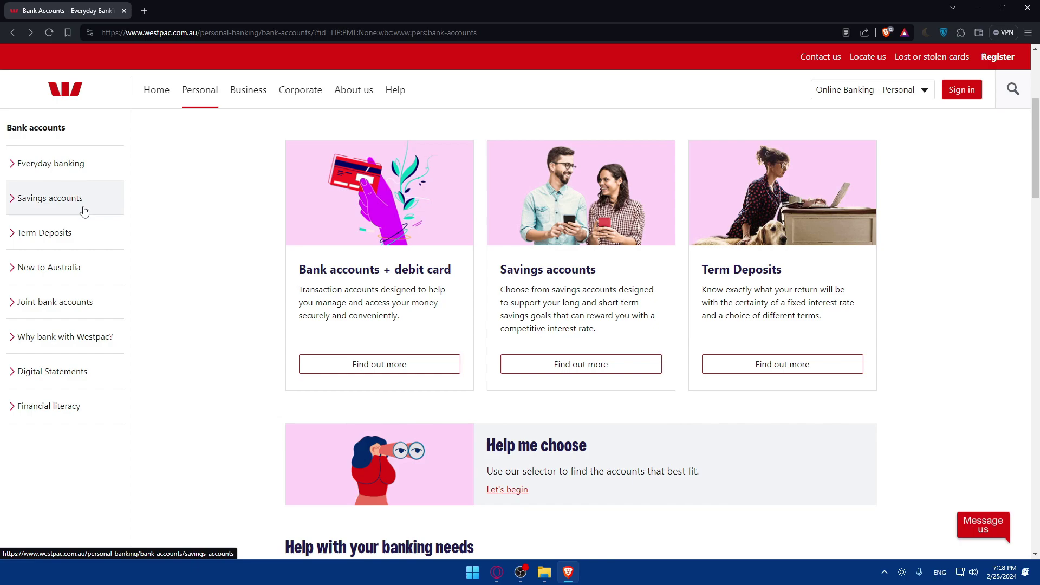
Open the everyday accounts with debit cards page and read the Everyone account card
left_click(372, 364)
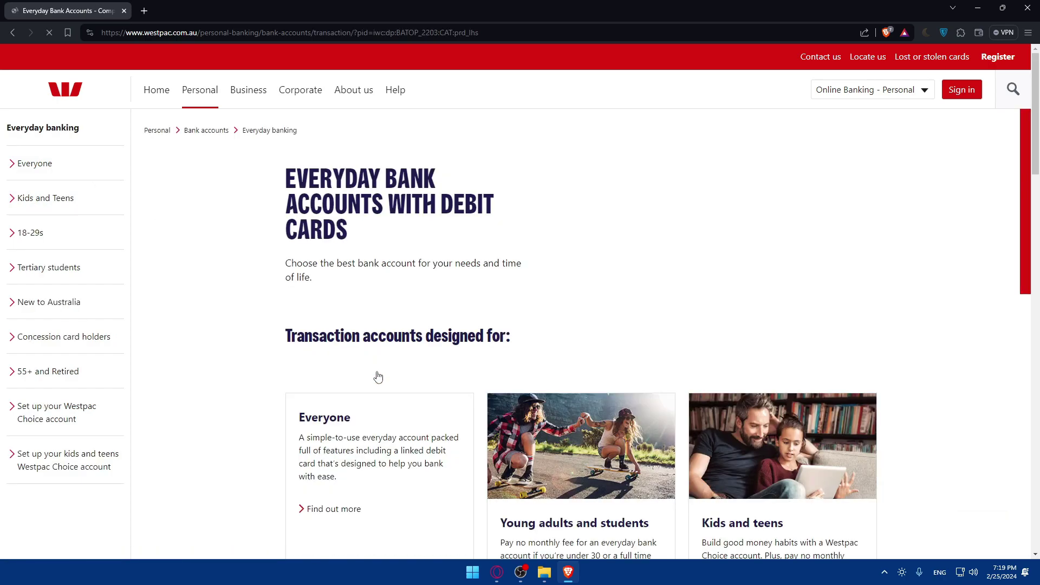
scroll(376, 369, "down", 5)
scroll(376, 361, "down", 3)
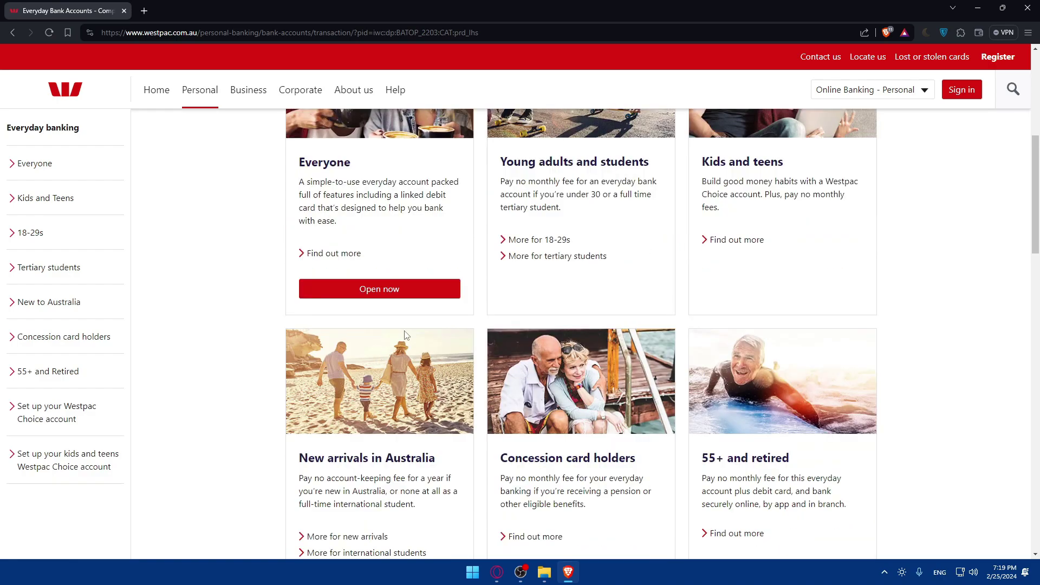
scroll(609, 280, "up", 3)
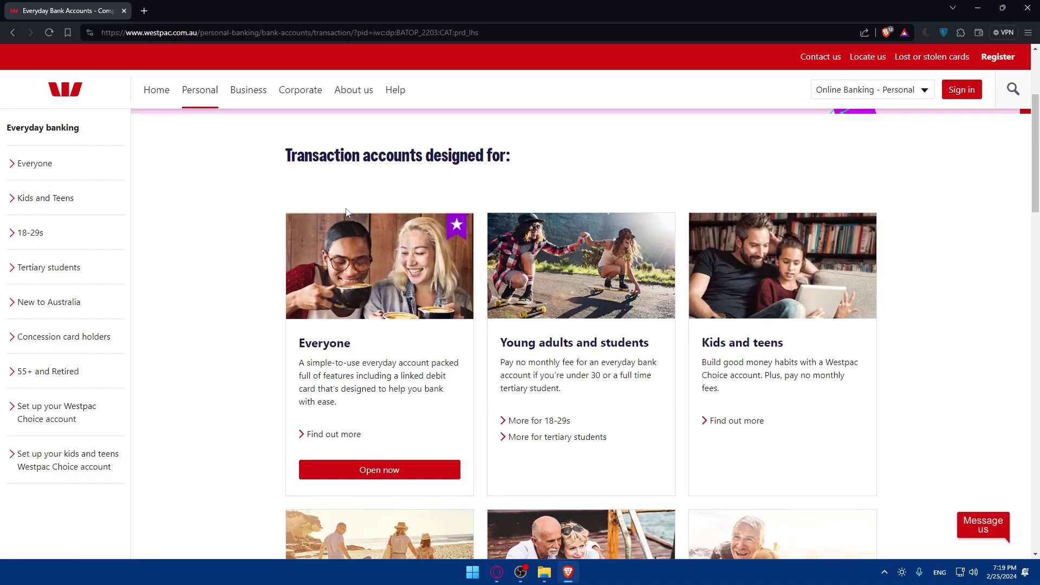
left_click_drag(346, 211, 568, 162)
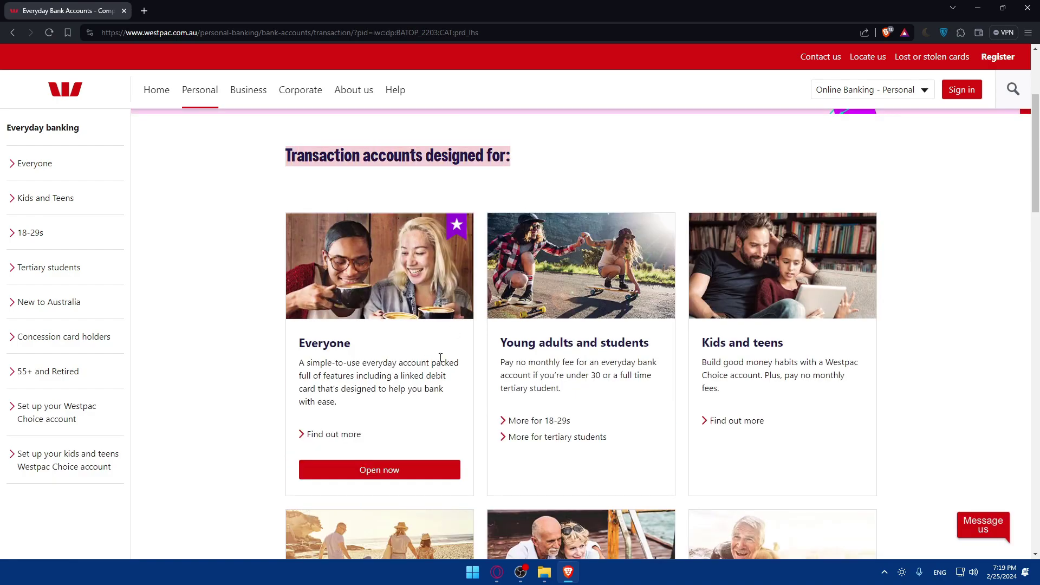
scroll(593, 366, "down", 2)
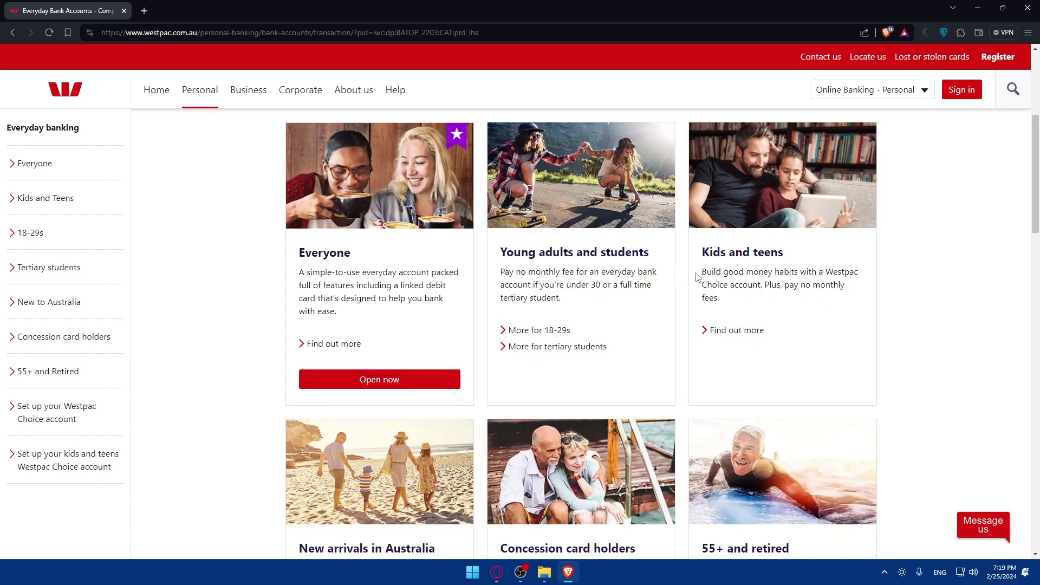
scroll(696, 277, "down", 7)
scroll(612, 383, "up", 4)
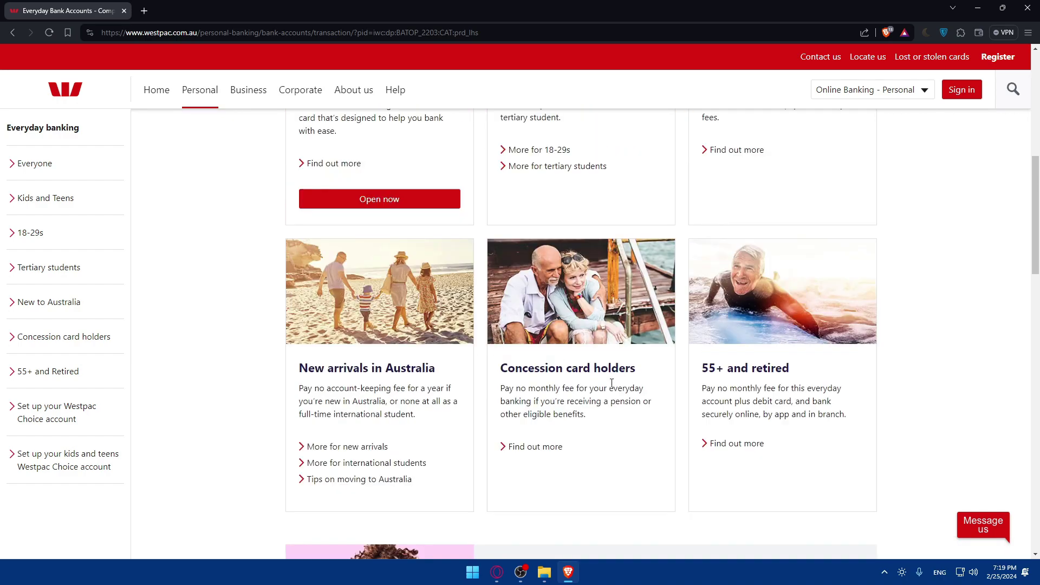
scroll(742, 259, "up", 2)
scroll(465, 455, "up", 2)
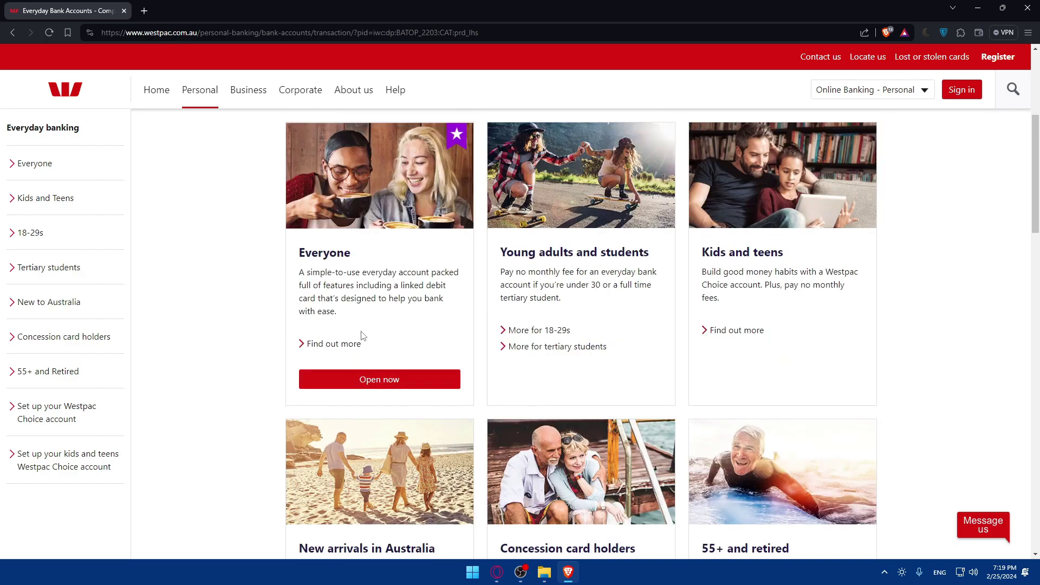
left_click_drag(292, 274, 453, 280)
left_click(453, 281)
left_click_drag(296, 273, 433, 274)
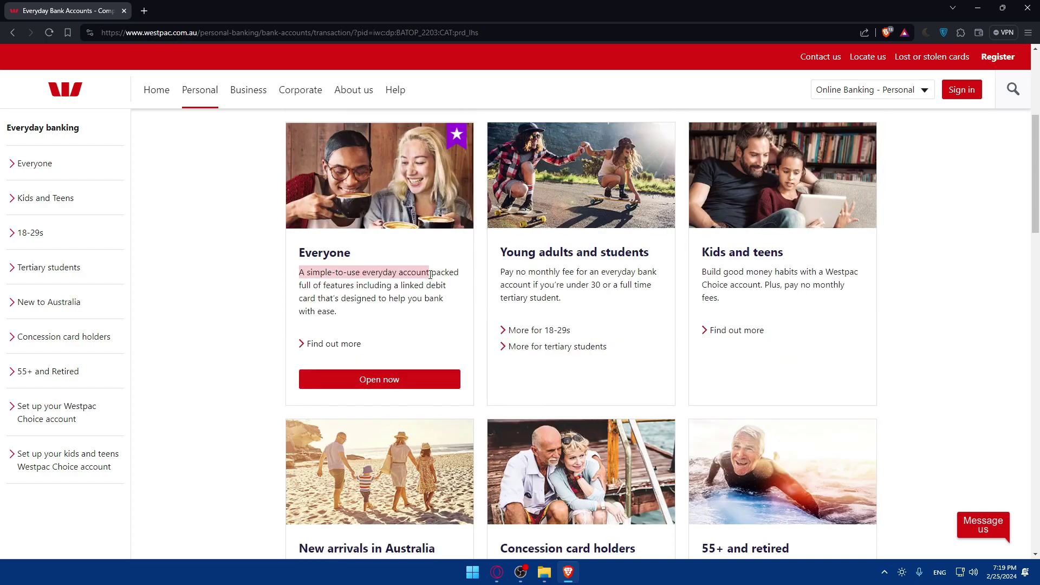
left_click(456, 275)
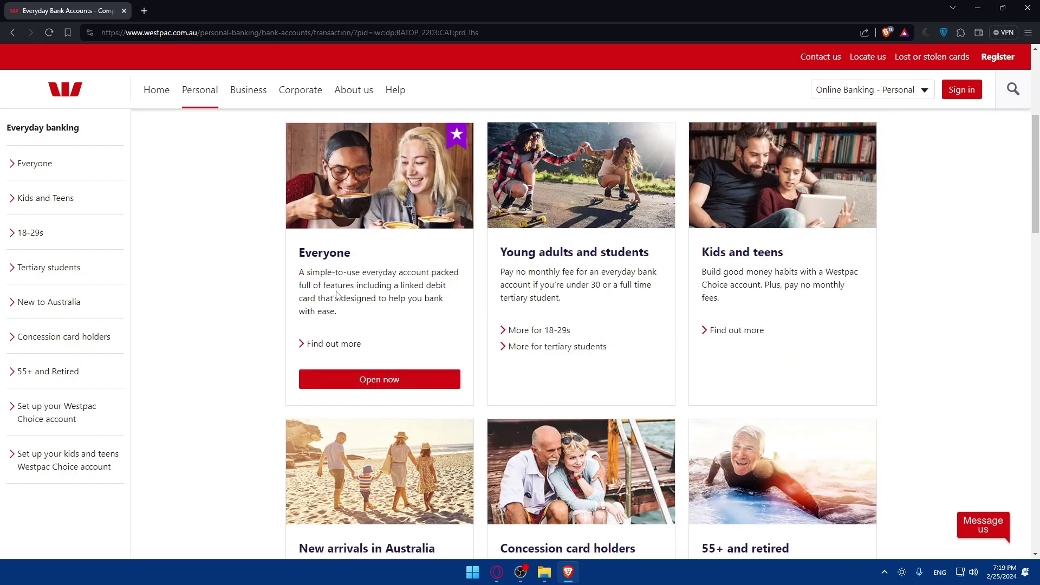
left_click_drag(339, 299, 416, 299)
left_click(396, 321)
View more details on the Everyone account and choose to open a Westpac Choice account
left_click(343, 348)
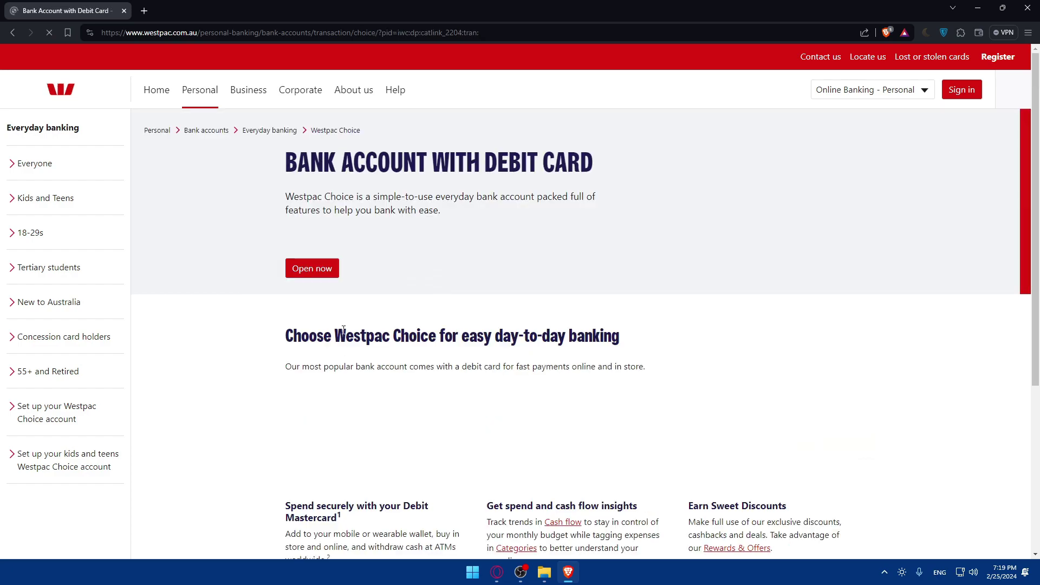
scroll(426, 323, "down", 5)
scroll(426, 323, "down", 2)
scroll(411, 312, "up", 3)
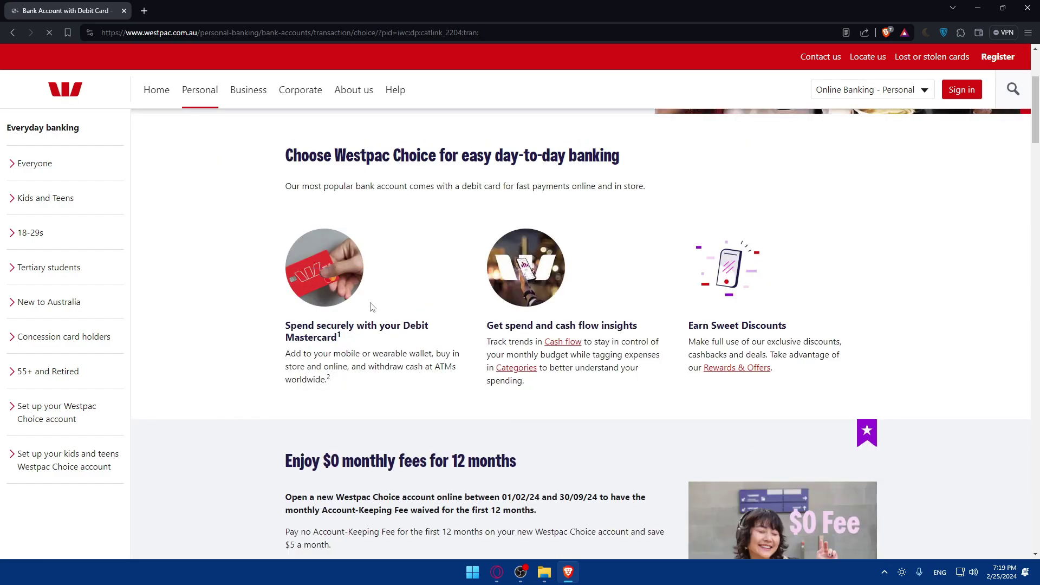
scroll(437, 318, "down", 5)
scroll(438, 317, "down", 18)
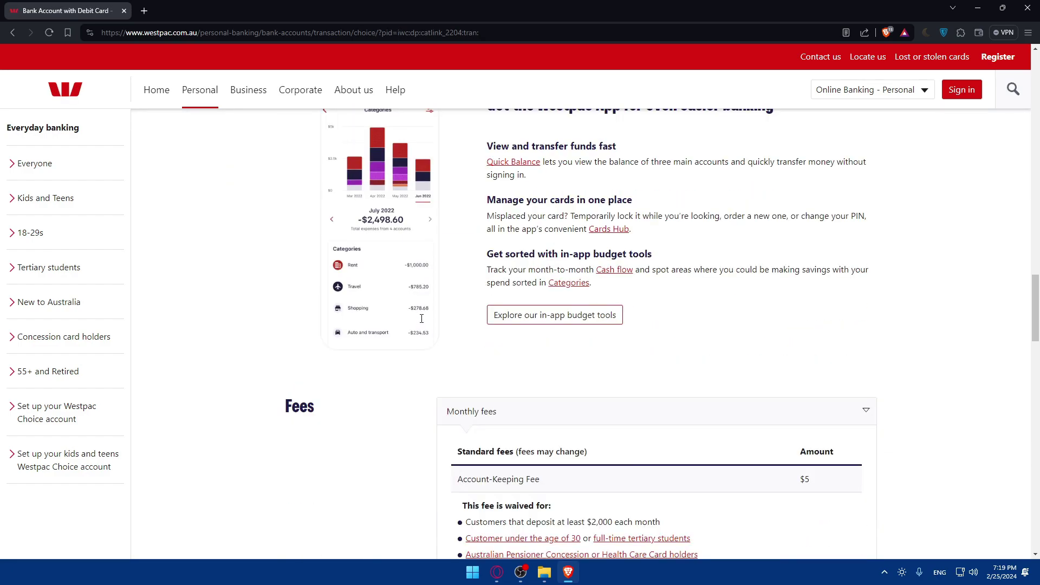
scroll(422, 323, "down", 5)
scroll(422, 323, "down", 3)
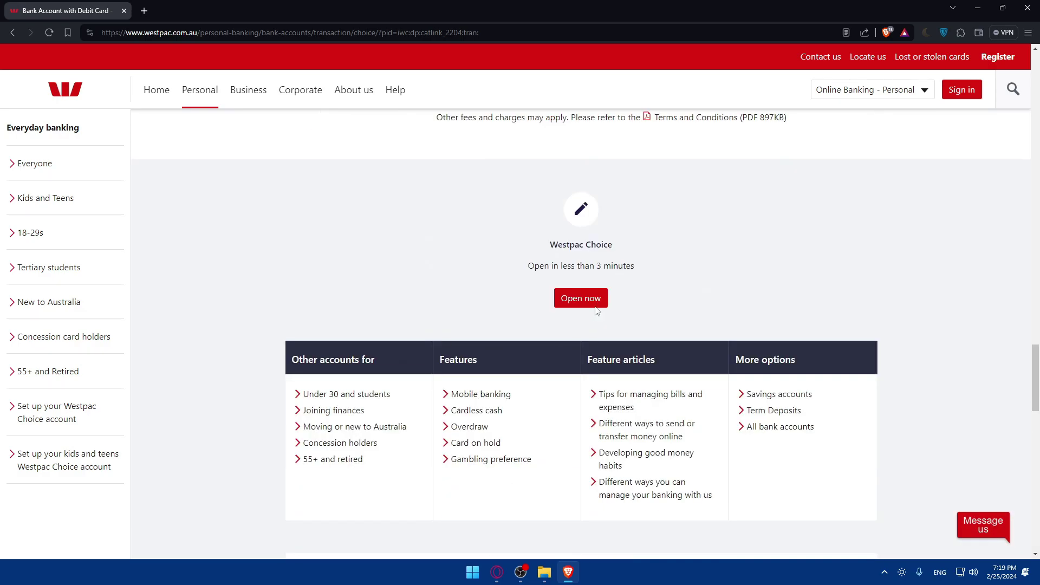
left_click(594, 302)
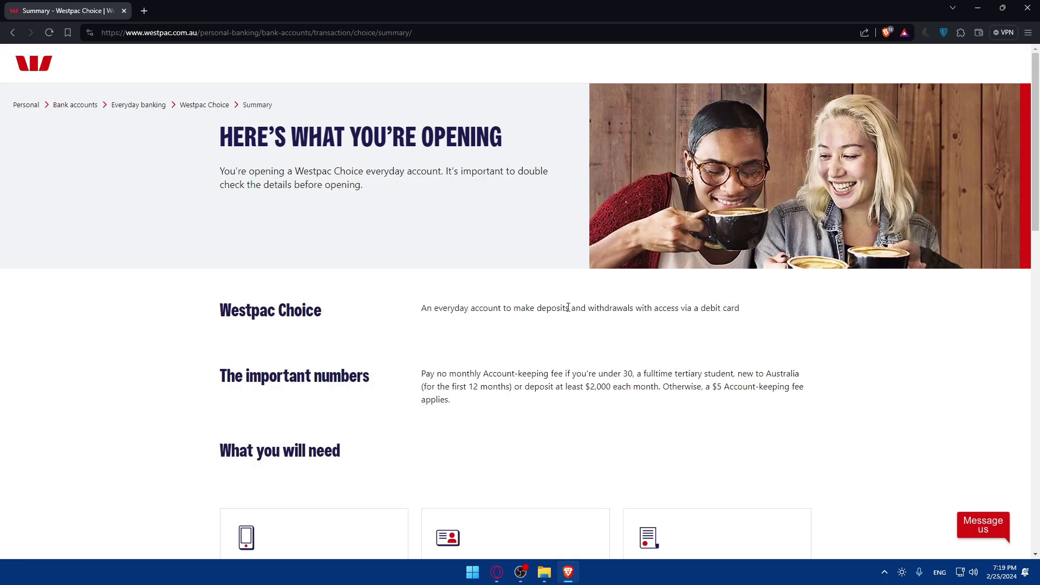
Read the Westpac Choice description and the important numbers with fee conditions
left_click_drag(243, 327, 605, 309)
left_click(354, 321)
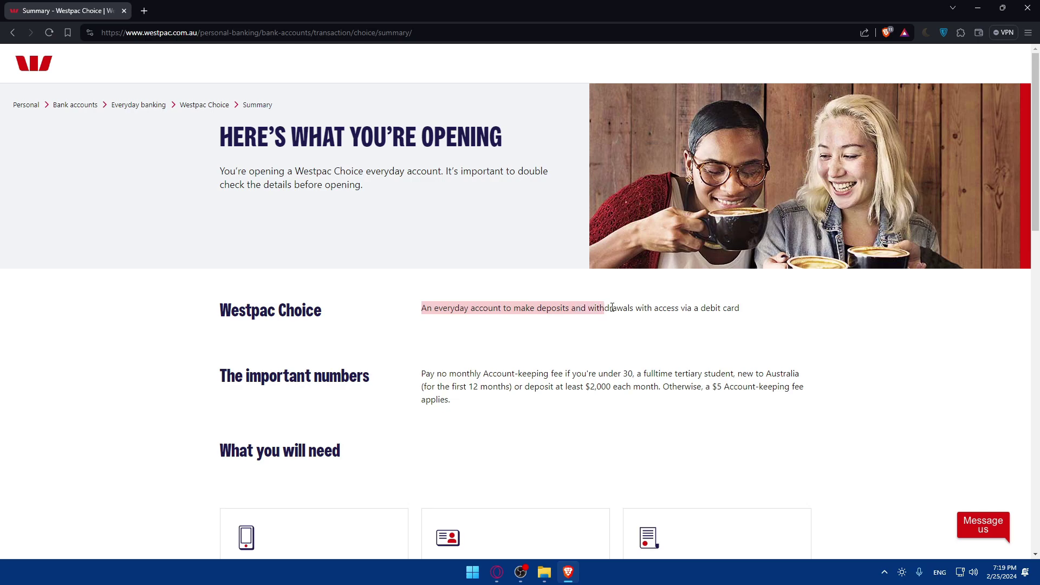
left_click(607, 308)
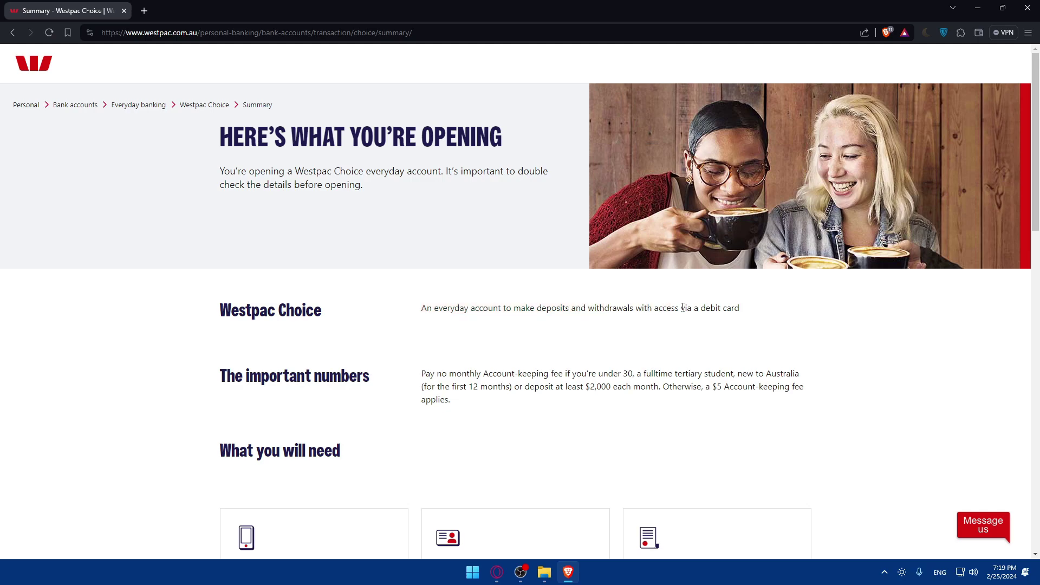
left_click_drag(214, 385, 529, 375)
left_click(383, 389)
left_click(530, 375)
left_click_drag(754, 378, 499, 391)
left_click(500, 391)
scroll(552, 399, "down", 6)
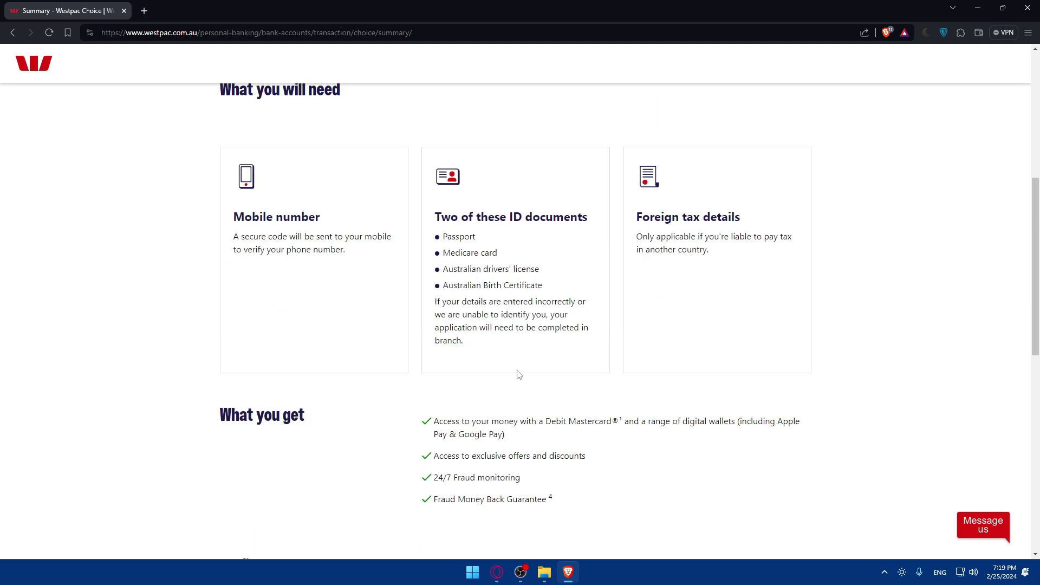
scroll(518, 374, "up", 2)
Review what you will need: mobile number, two ID documents and foreign tax details
left_click_drag(219, 181, 412, 190)
left_click(318, 230)
left_click_drag(225, 306, 344, 307)
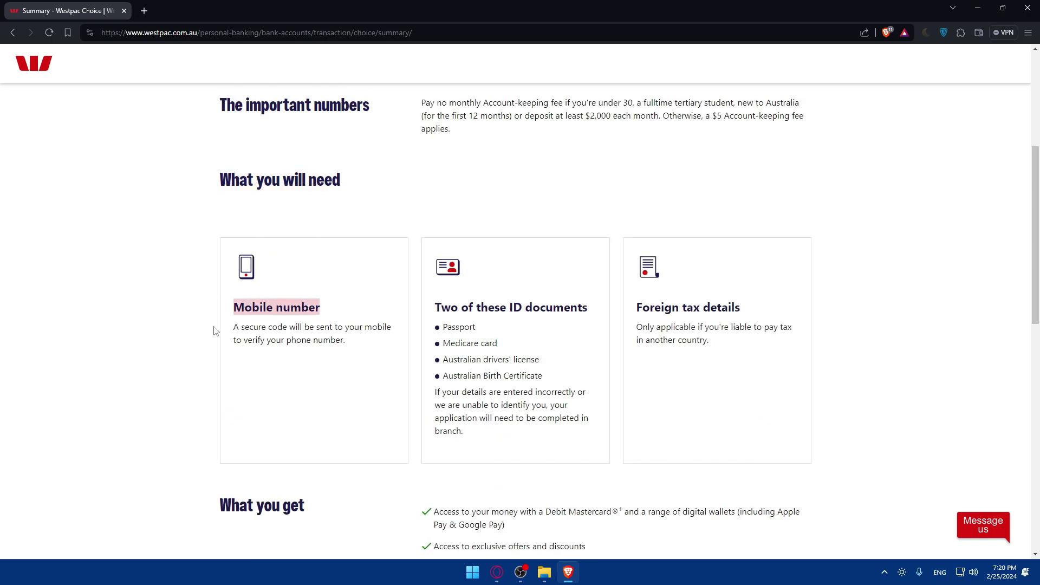
left_click_drag(214, 331, 362, 329)
left_click_drag(379, 328, 346, 341)
left_click(365, 350)
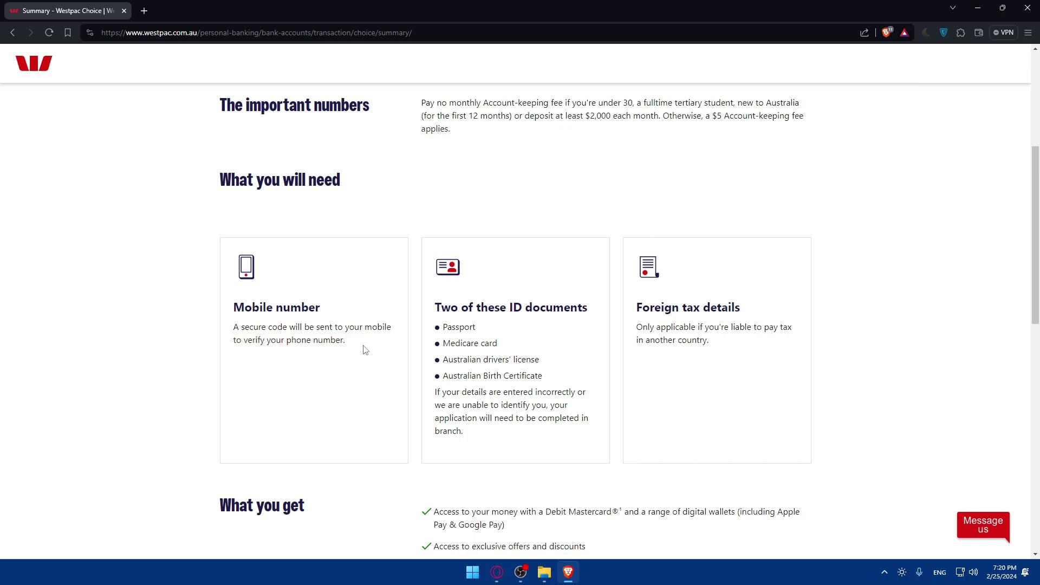
left_click_drag(427, 303, 594, 313)
left_click(494, 325)
left_click_drag(461, 331, 398, 365)
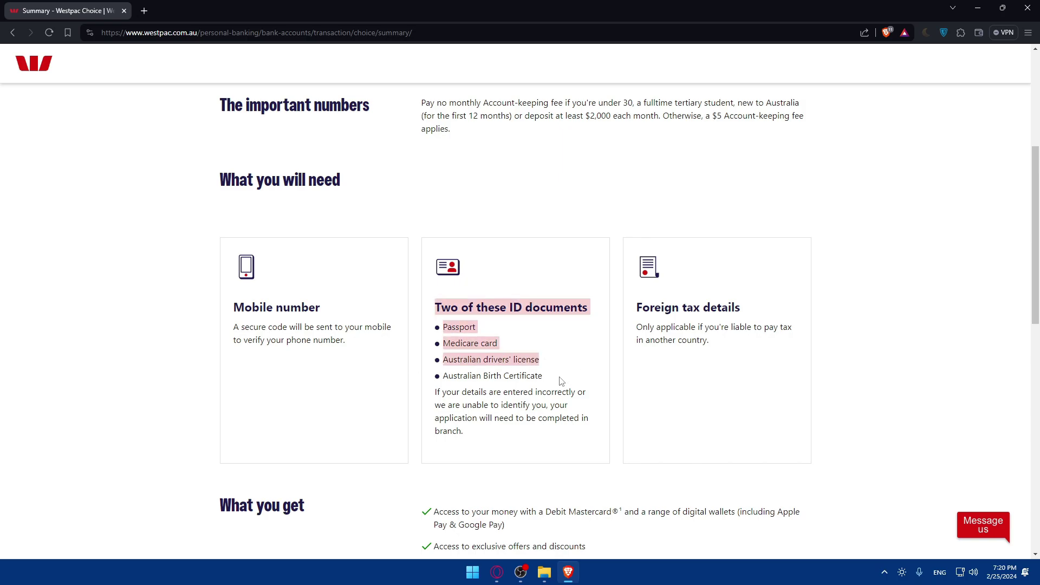
left_click_drag(561, 381, 579, 393)
left_click(583, 394)
left_click_drag(446, 406, 523, 408)
left_click(526, 408)
left_click_drag(449, 418, 483, 433)
left_click(483, 433)
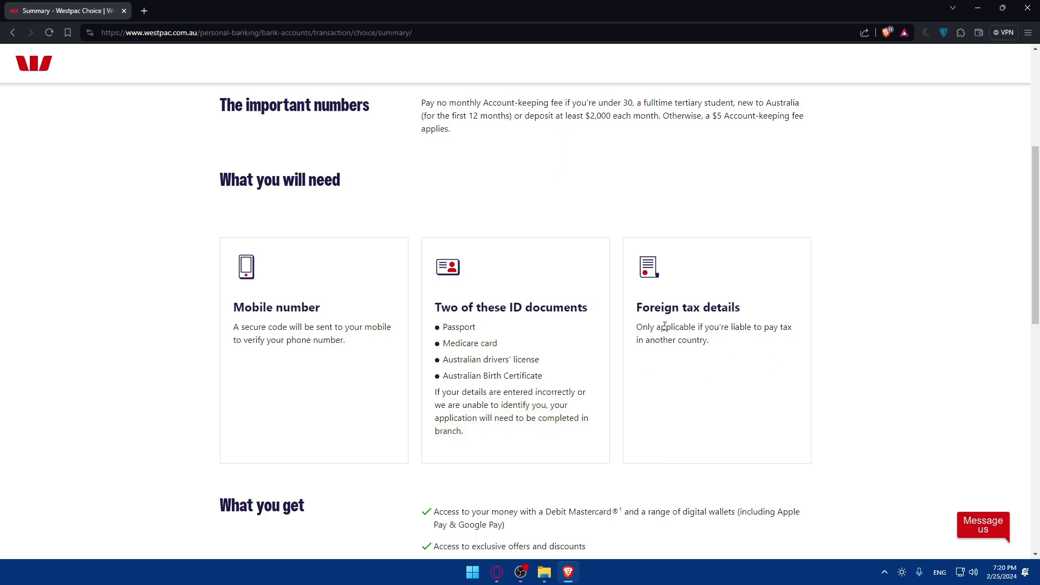
left_click_drag(664, 326, 782, 320)
left_click(724, 322)
left_click_drag(630, 328, 749, 339)
left_click(746, 339)
Read the debit Mastercard, offers and fraud-protection benefits, then tick 'Yes, this is what I'm looking for'
scroll(692, 356, "down", 3)
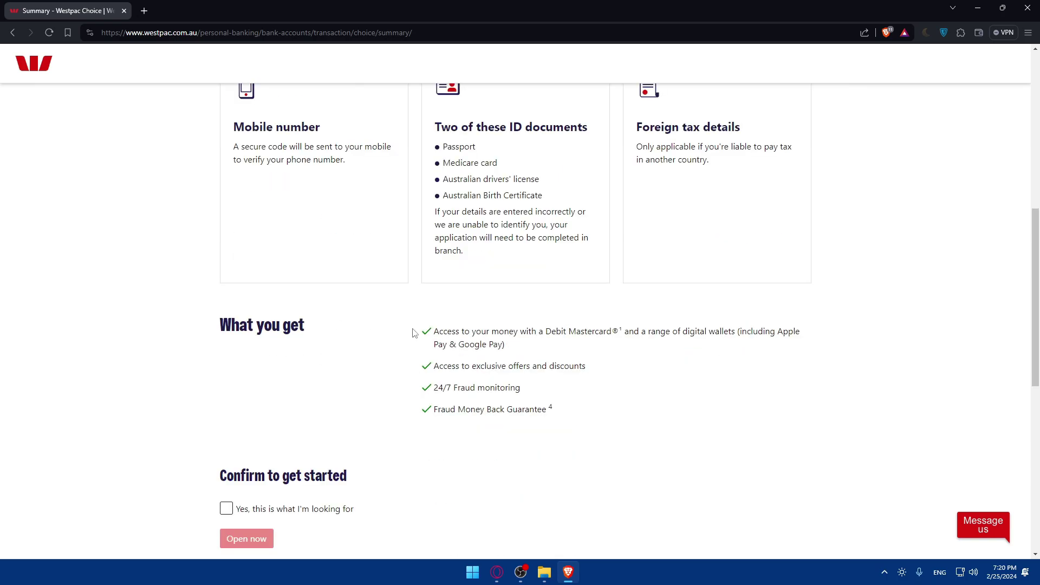
left_click_drag(426, 333, 547, 331)
left_click(552, 331)
left_click_drag(431, 366, 566, 370)
left_click(566, 370)
left_click_drag(439, 385, 547, 395)
left_click(548, 398)
left_click_drag(433, 409, 589, 413)
left_click(601, 417)
scroll(492, 439, "down", 2)
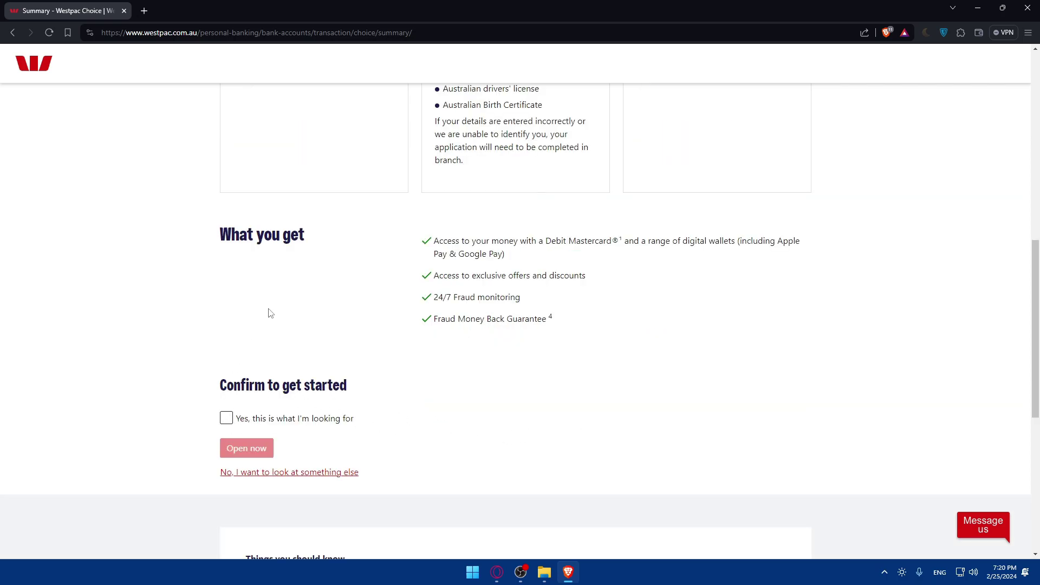
left_click(226, 417)
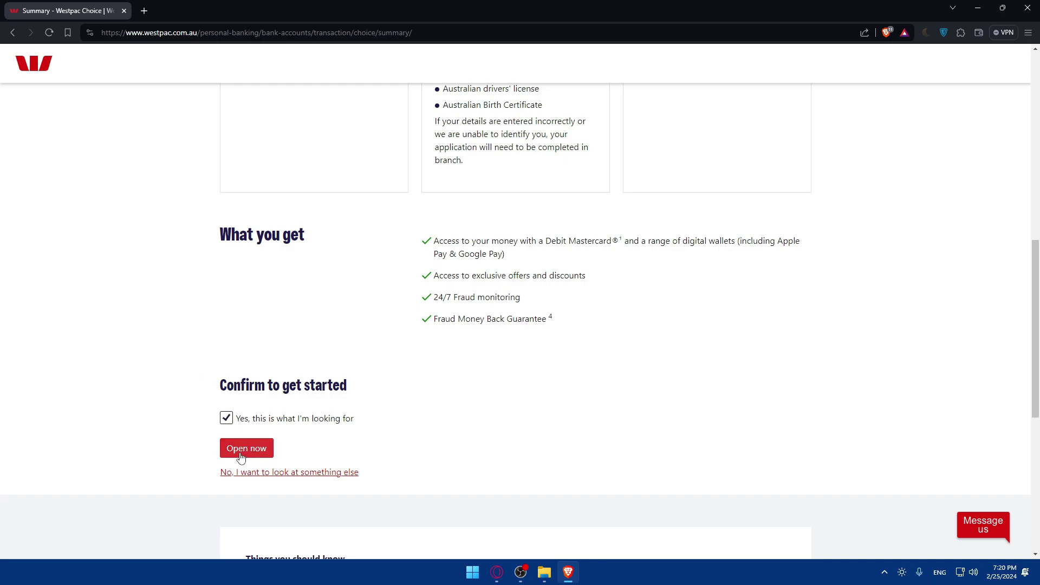
scroll(240, 456, "down", 2)
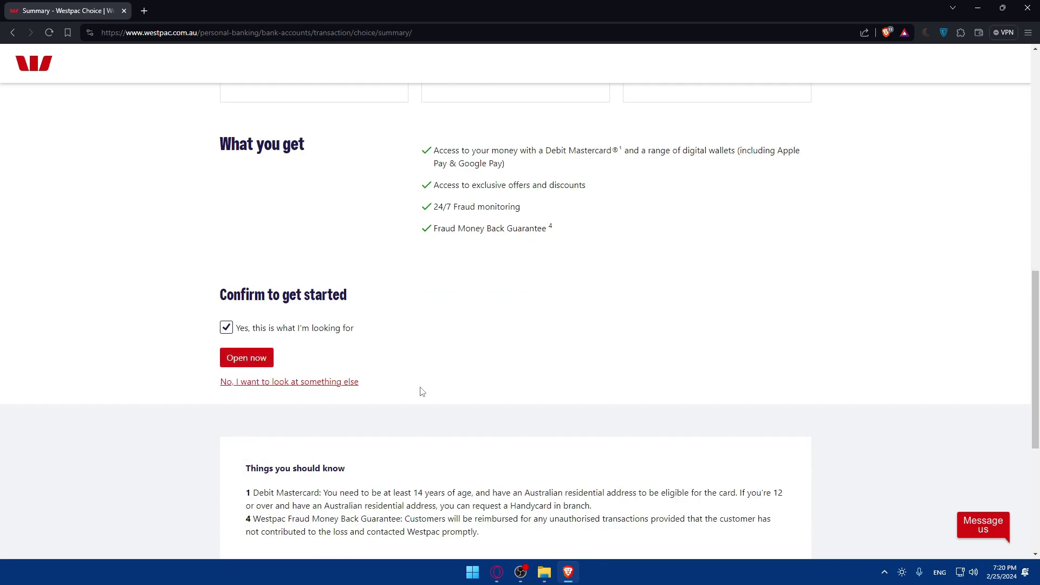
Proceed to Let's get started and, after trying Joint, settle on a Single account
left_click(247, 360)
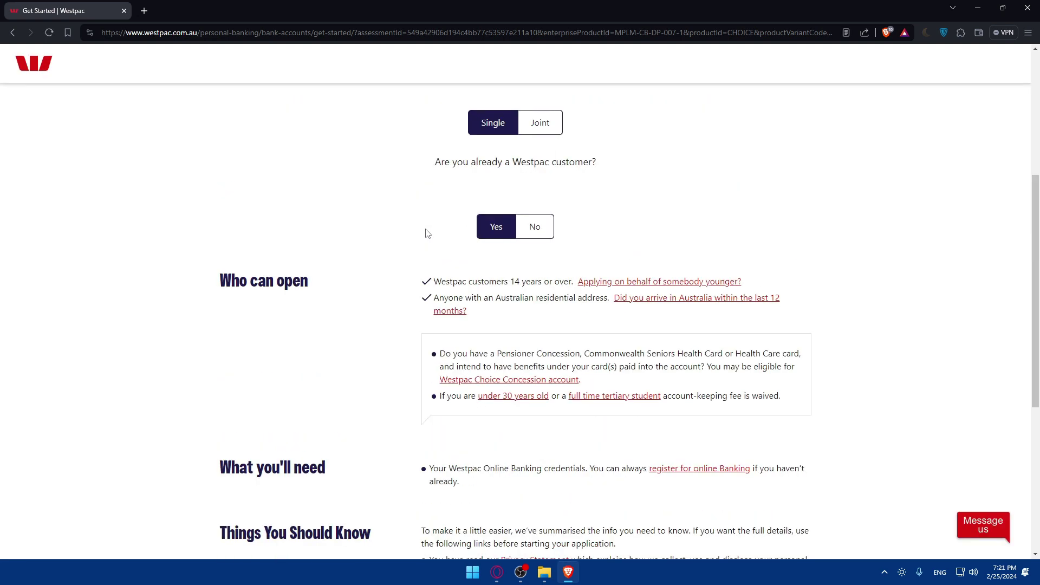
left_click_drag(433, 260, 645, 257)
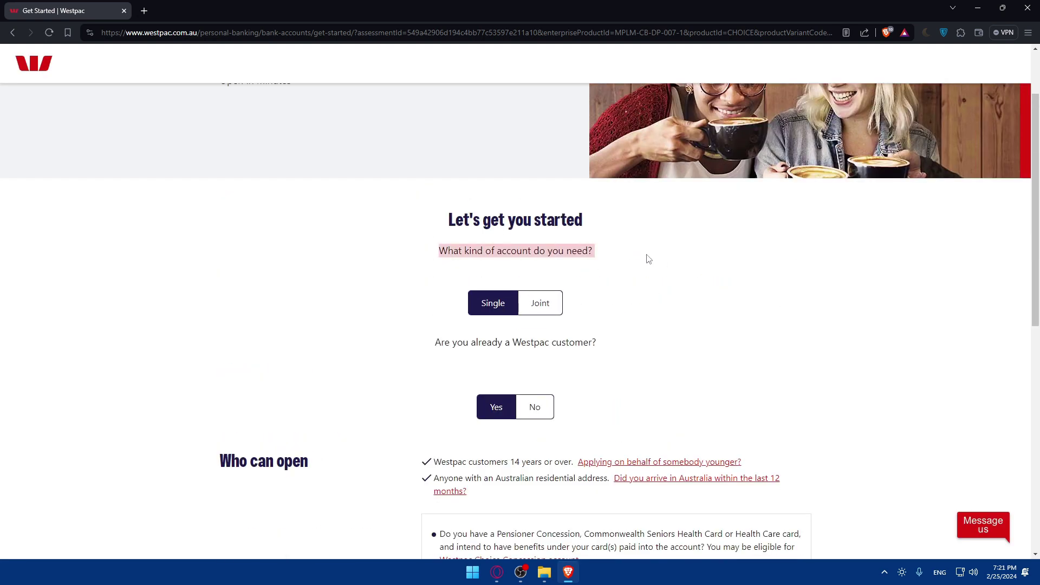
left_click(592, 269)
left_click(531, 307)
left_click(490, 303)
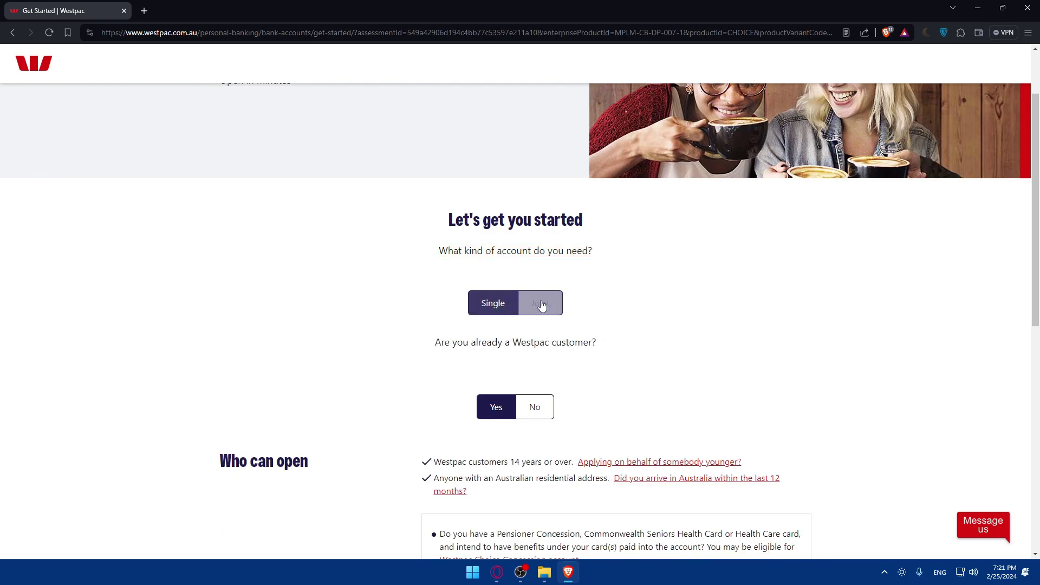
left_click(546, 303)
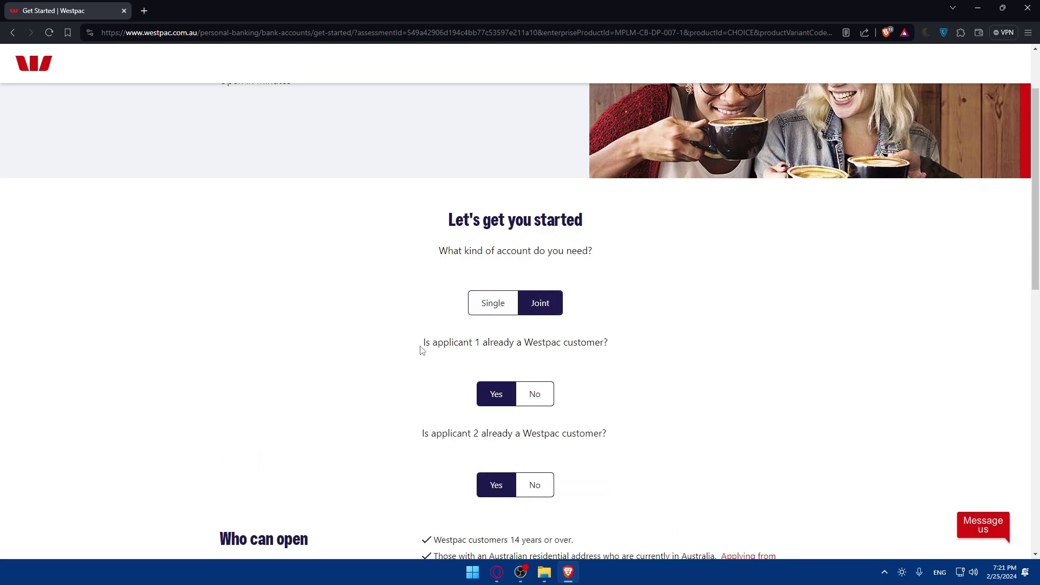
left_click_drag(420, 348, 365, 344)
left_click_drag(549, 339, 608, 355)
left_click(652, 353)
left_click_drag(520, 347, 630, 352)
left_click(631, 353)
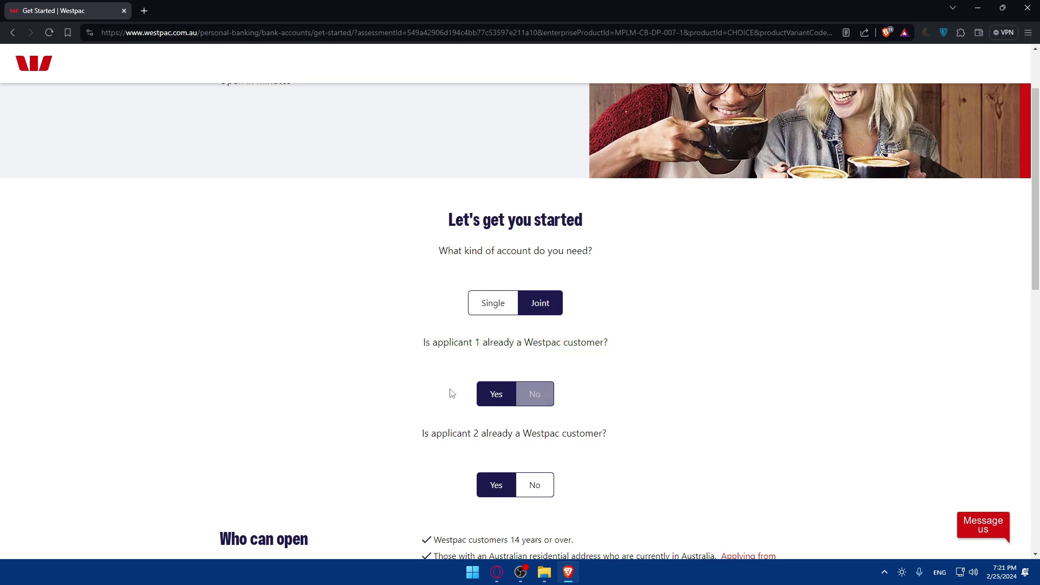
left_click(542, 396)
left_click(493, 396)
left_click(484, 312)
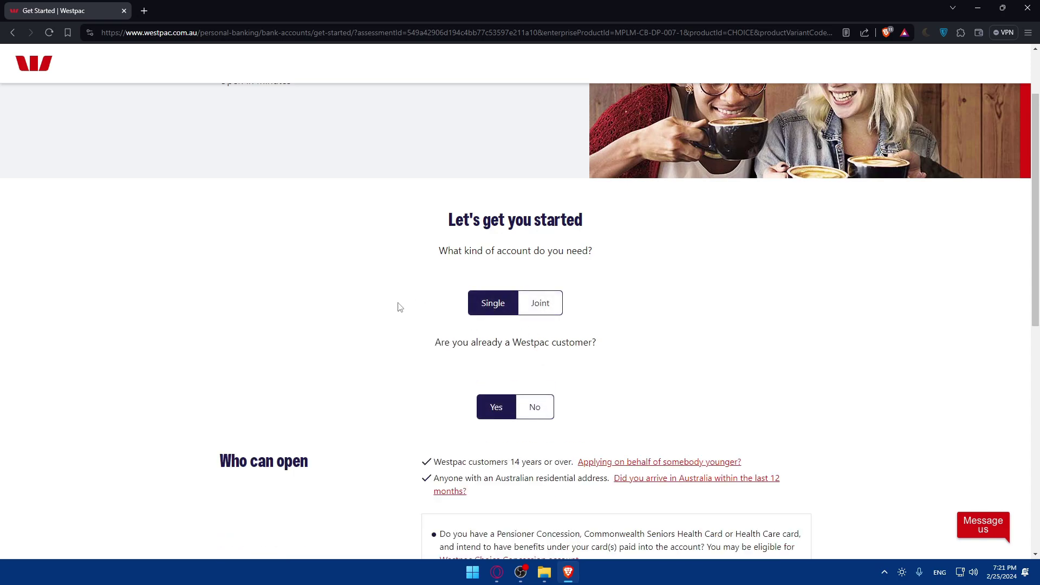
Answer No to being an existing Westpac customer and read the age requirement
scroll(398, 304, "down", 2)
left_click_drag(405, 248, 720, 267)
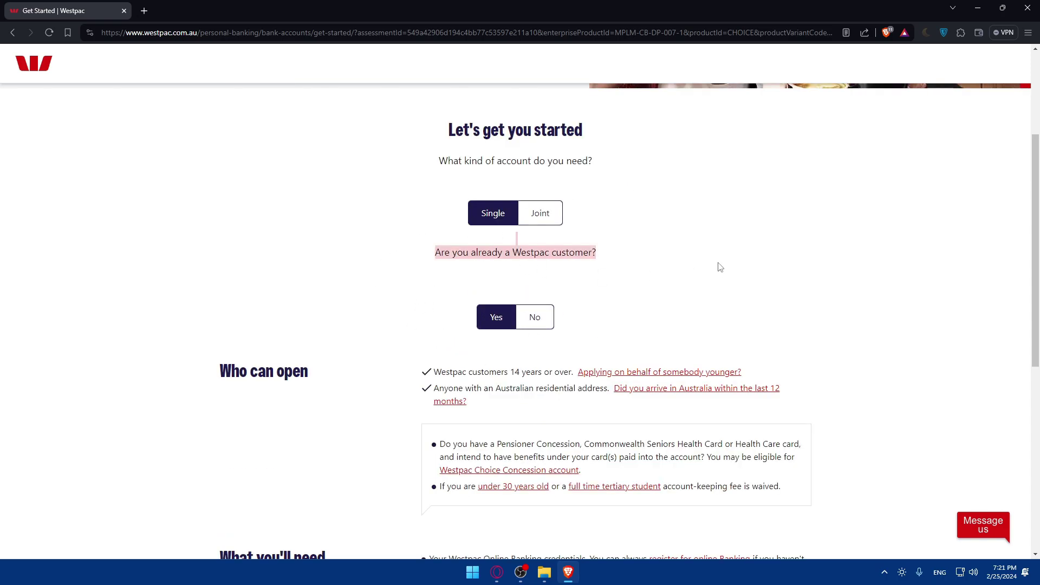
left_click(534, 317)
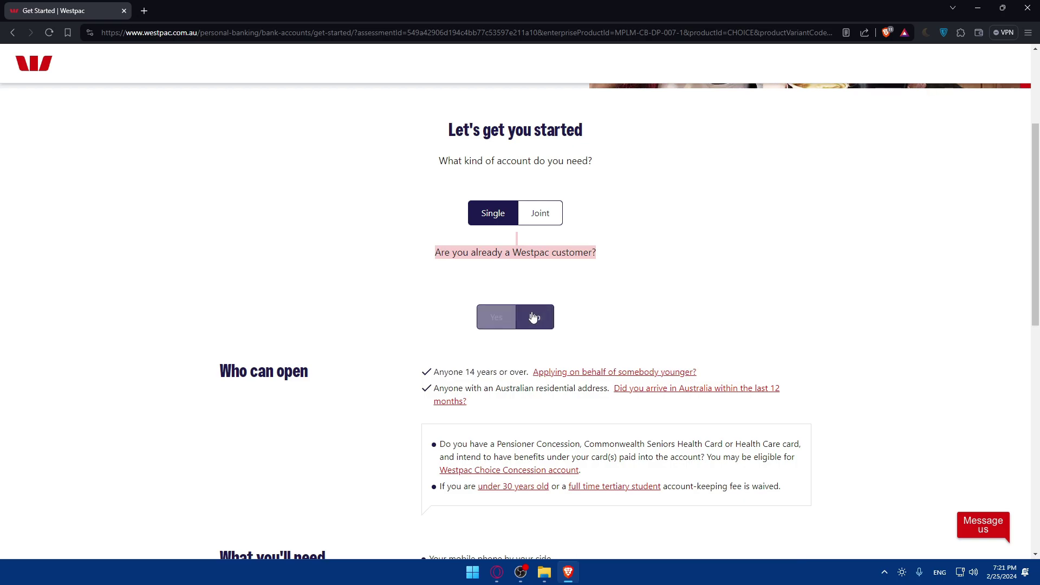
left_click(429, 311)
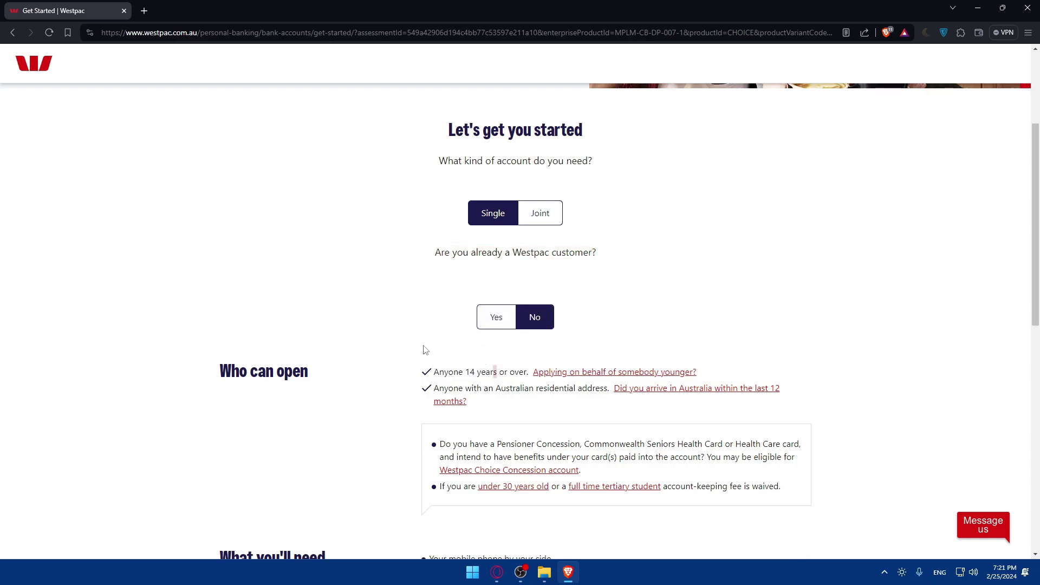
left_click_drag(463, 373, 481, 375)
left_click(482, 376)
left_click_drag(434, 372, 492, 388)
left_click(471, 376)
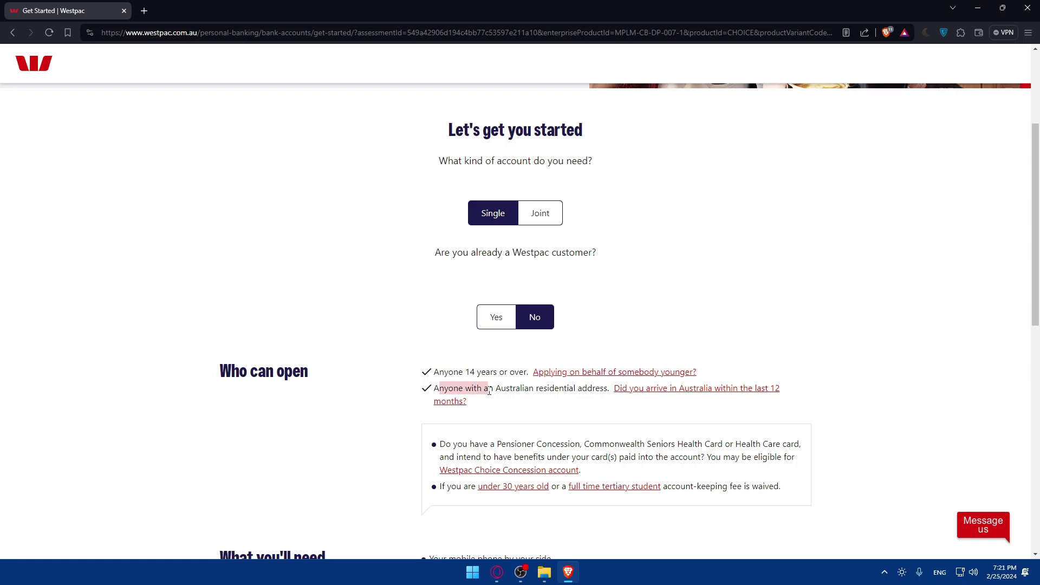
Scroll through the eligibility requirements and click Get started to begin the application
left_click(514, 386)
scroll(578, 391, "down", 3)
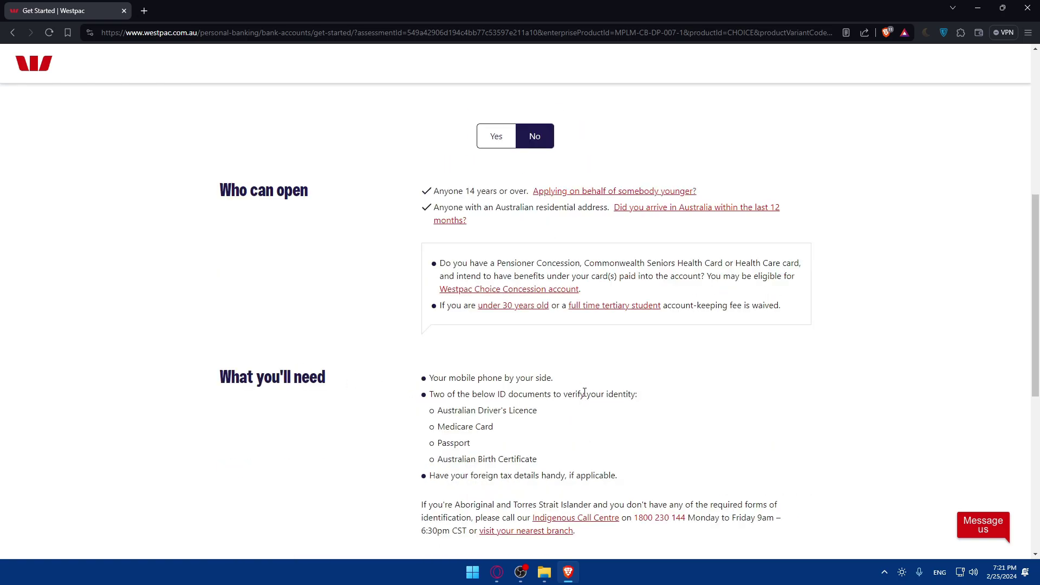
scroll(522, 352, "down", 2)
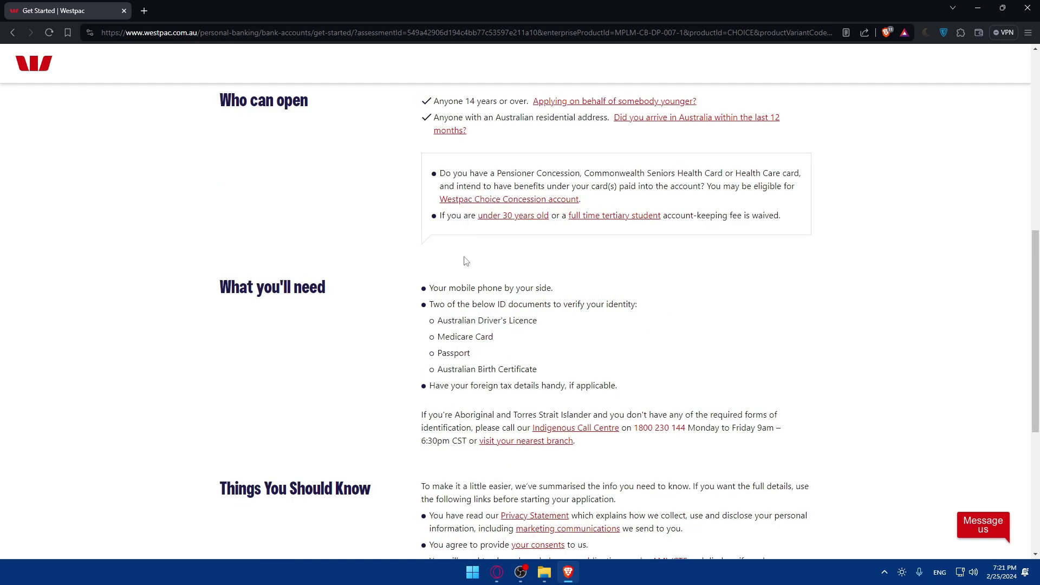
left_click_drag(439, 174, 482, 177)
left_click(460, 175)
scroll(434, 216, "down", 2)
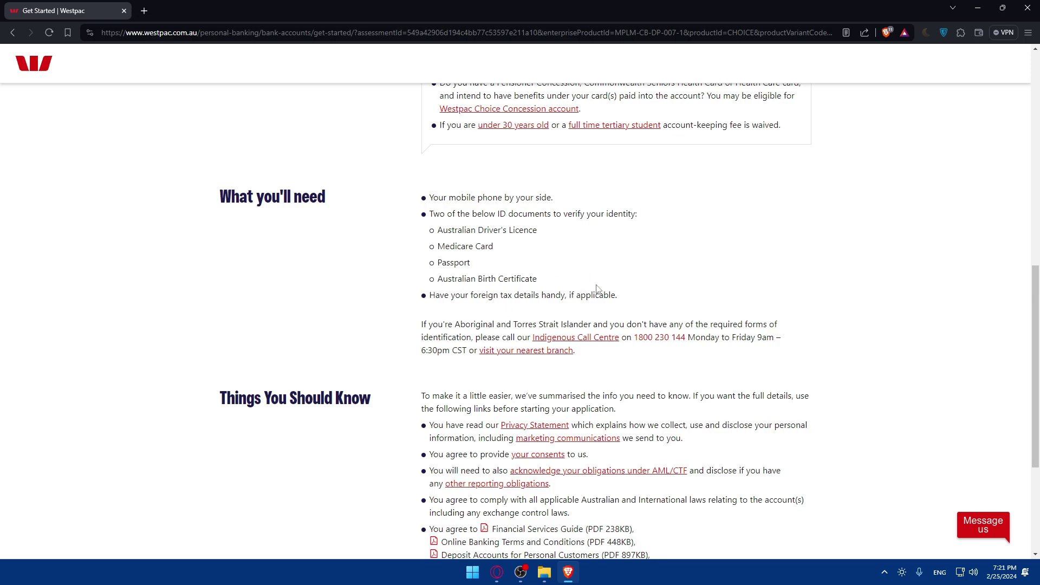
scroll(504, 270, "down", 2)
scroll(383, 302, "down", 2)
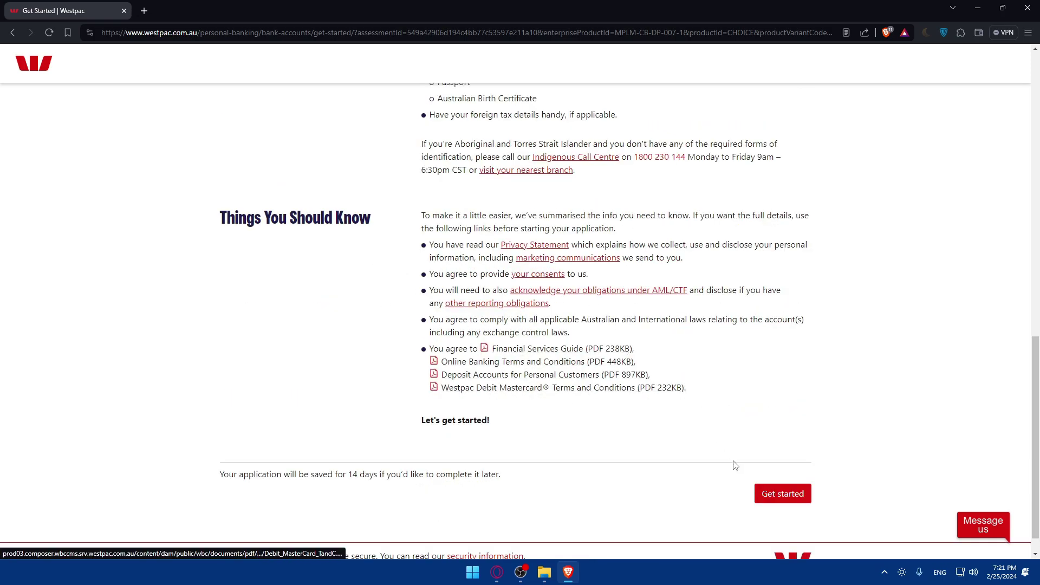
scroll(721, 469, "down", 1)
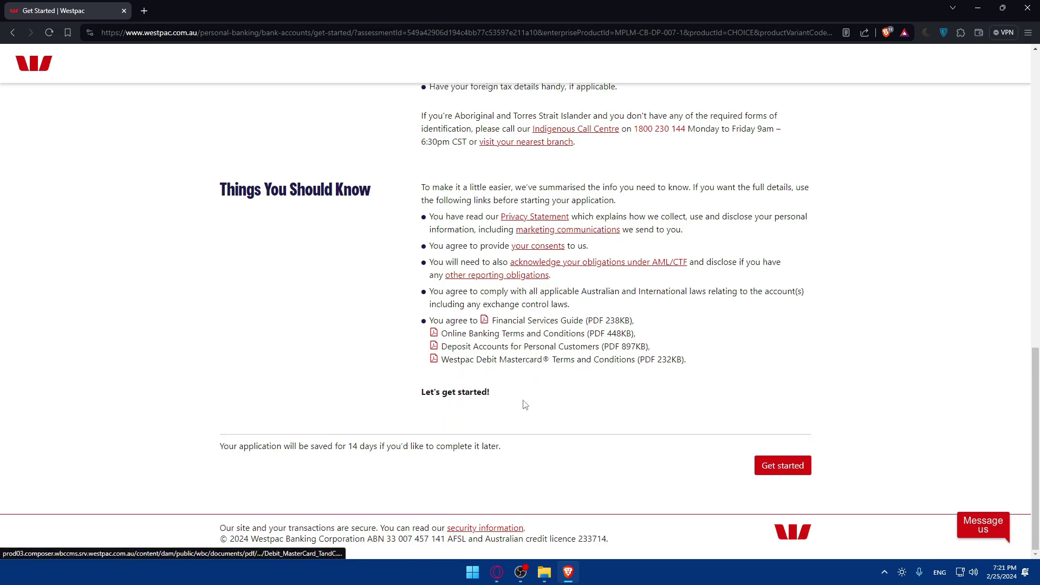
left_click(781, 465)
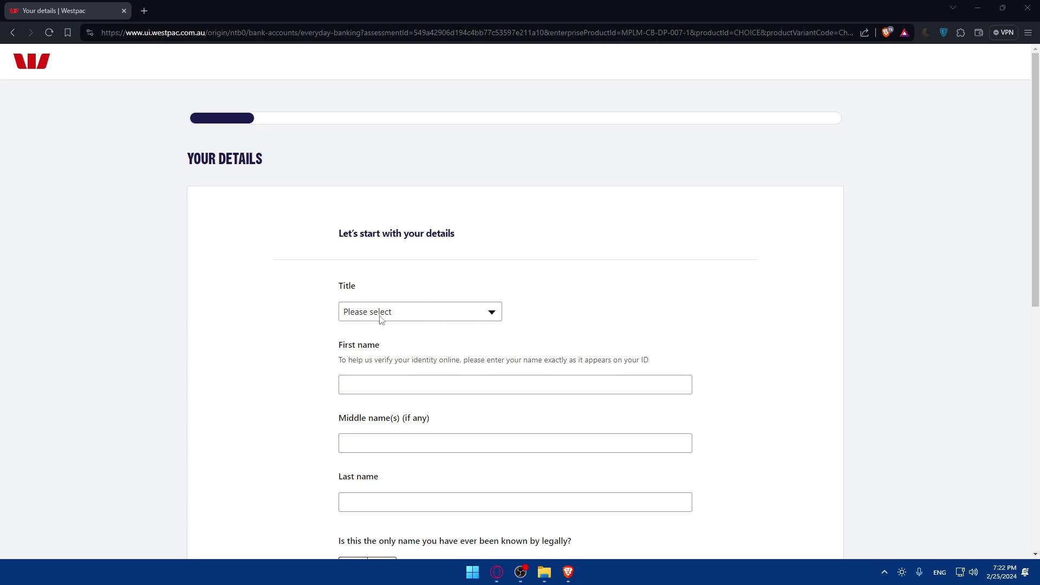
Set the title to Mr and the first name to 'test'
left_click(394, 312)
left_click(366, 341)
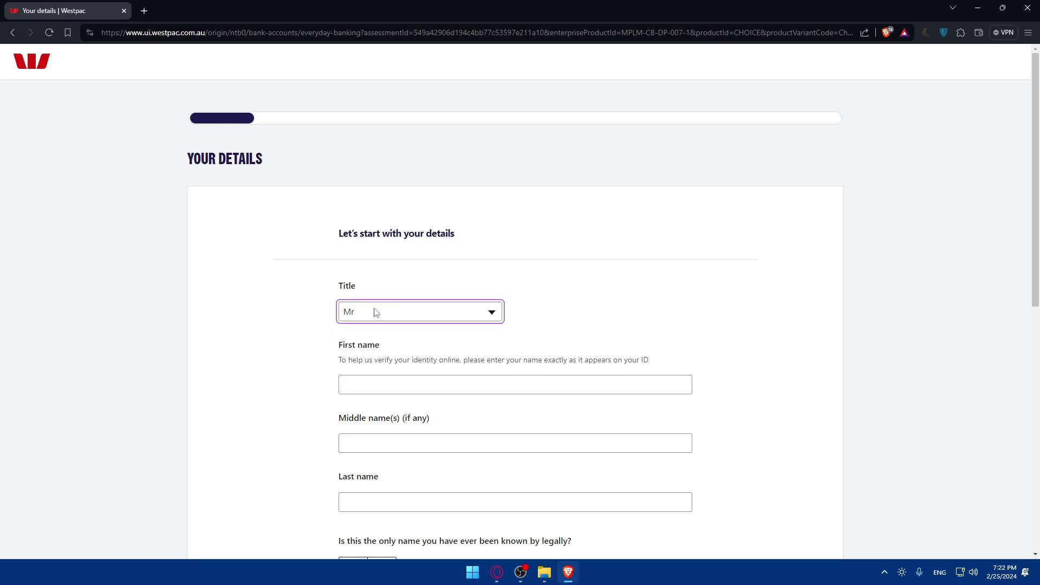
scroll(374, 311, "down", 2)
left_click(373, 286)
type("tes")
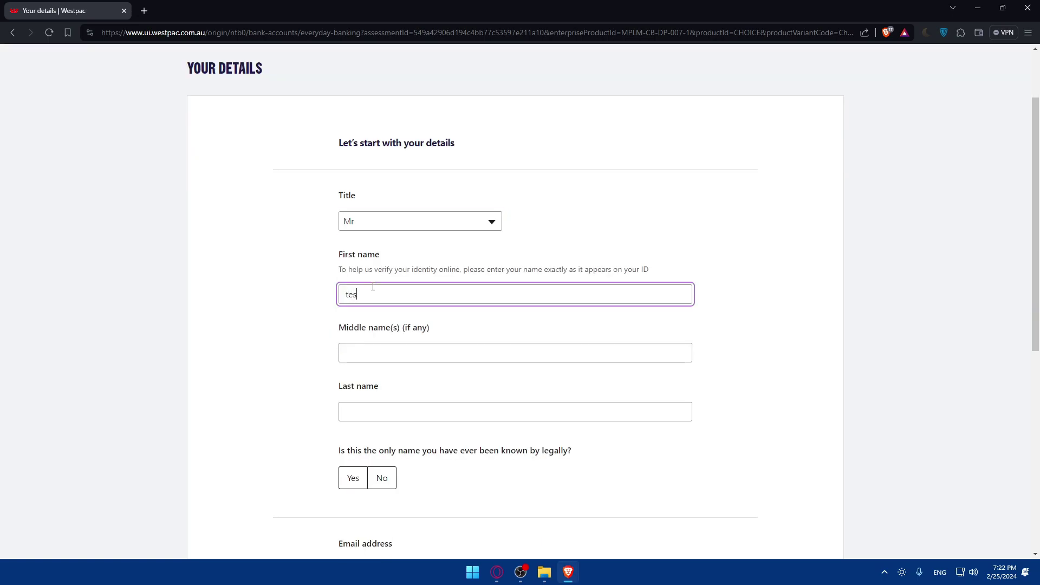
type("t")
left_click(271, 298)
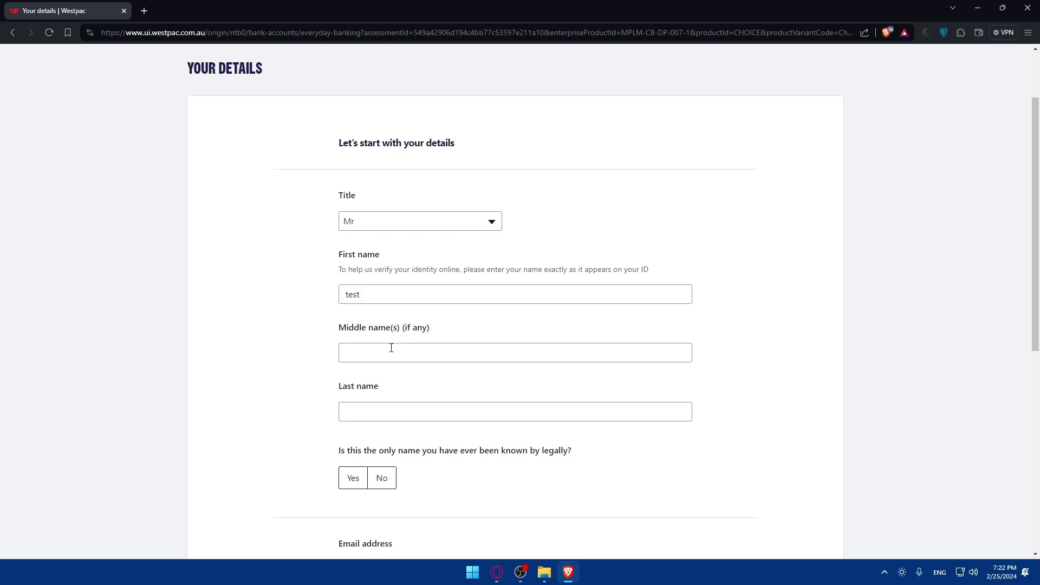
Enter the last name and answer Yes to it being the only legal name
left_click(386, 406)
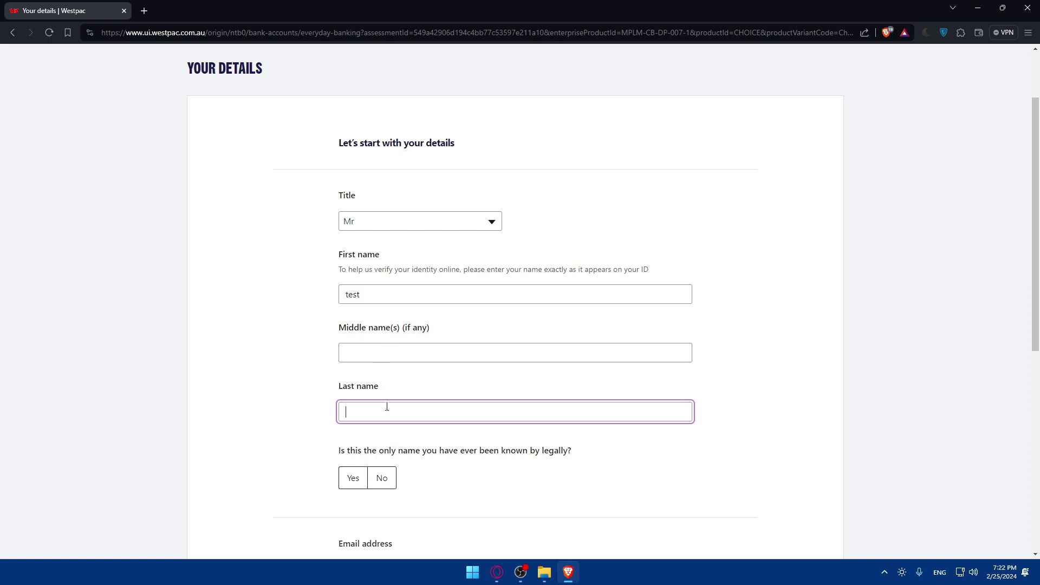
scroll(387, 406, "down", 2)
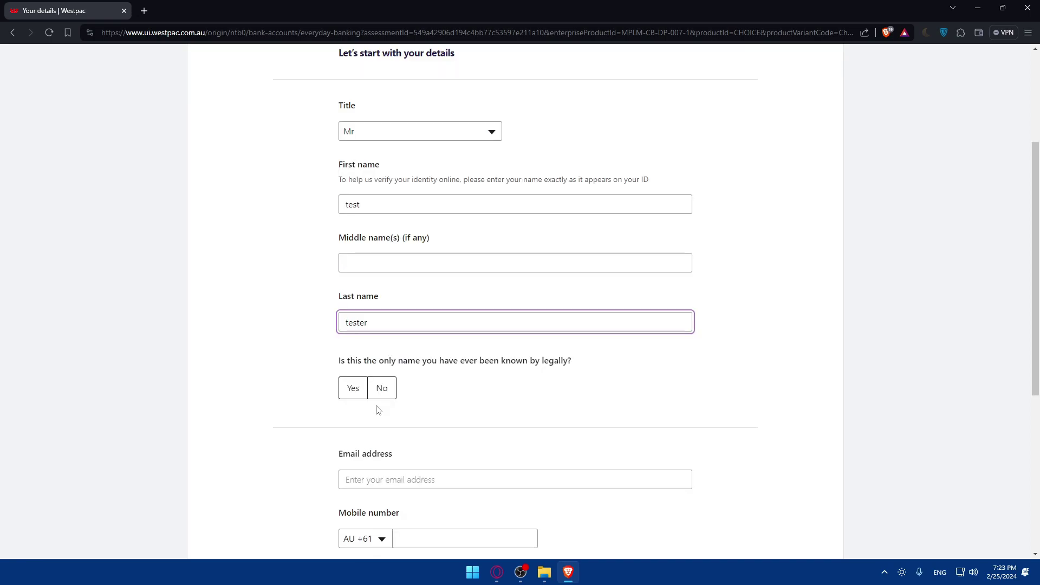
left_click(493, 364)
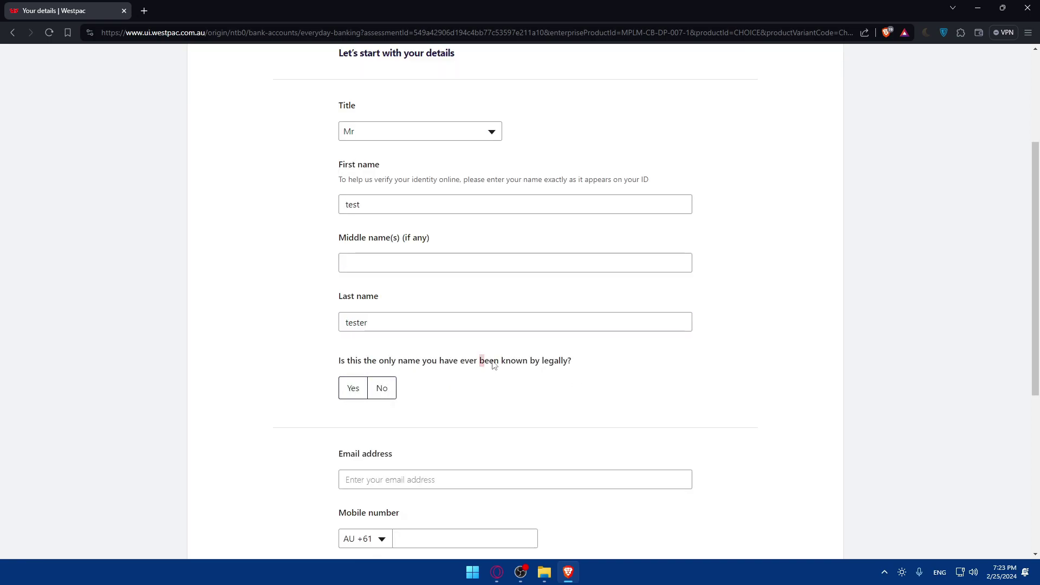
left_click(353, 388)
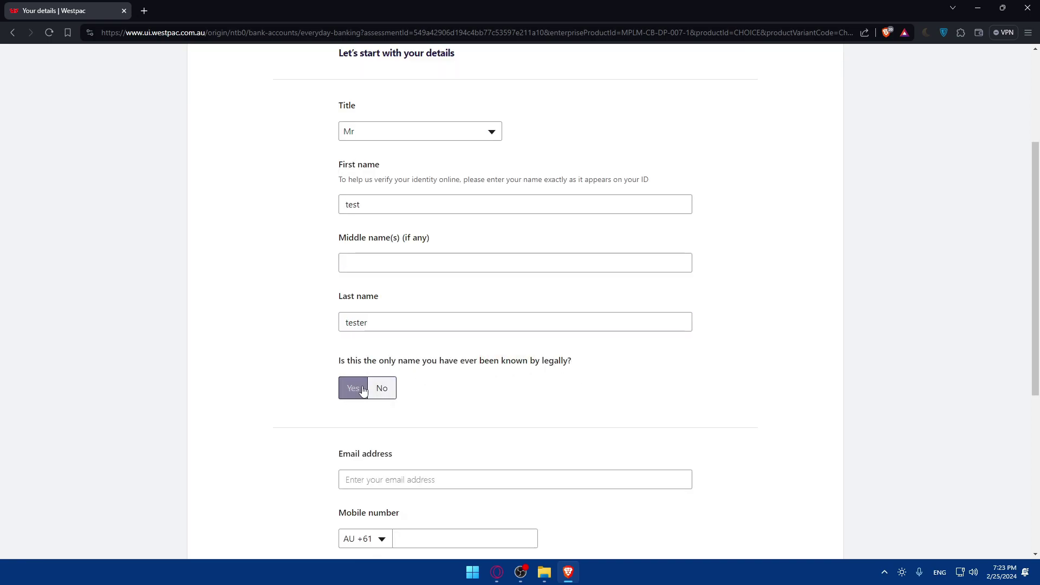
left_click(382, 397)
scroll(301, 396, "down", 2)
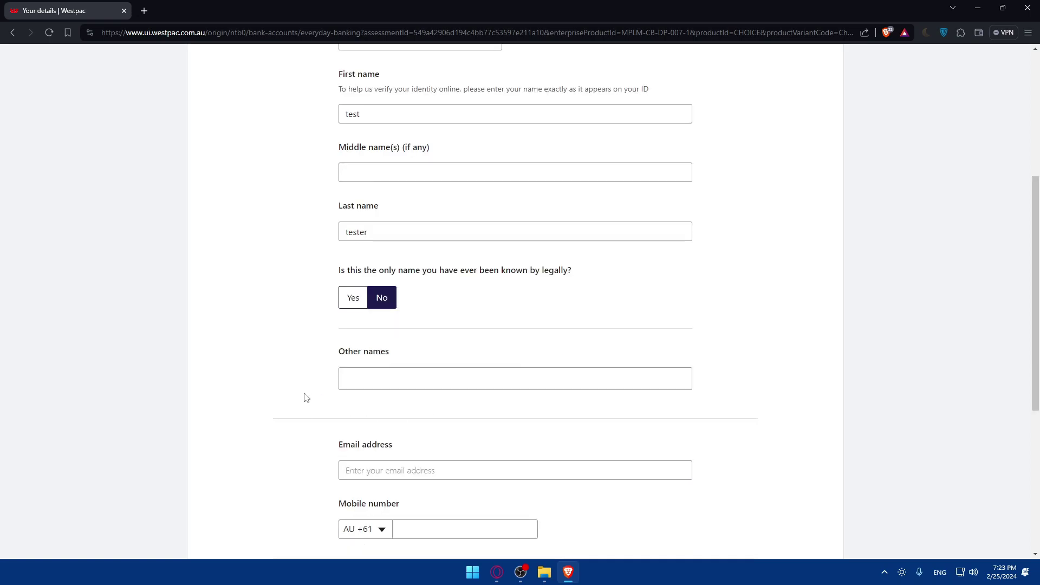
left_click(353, 297)
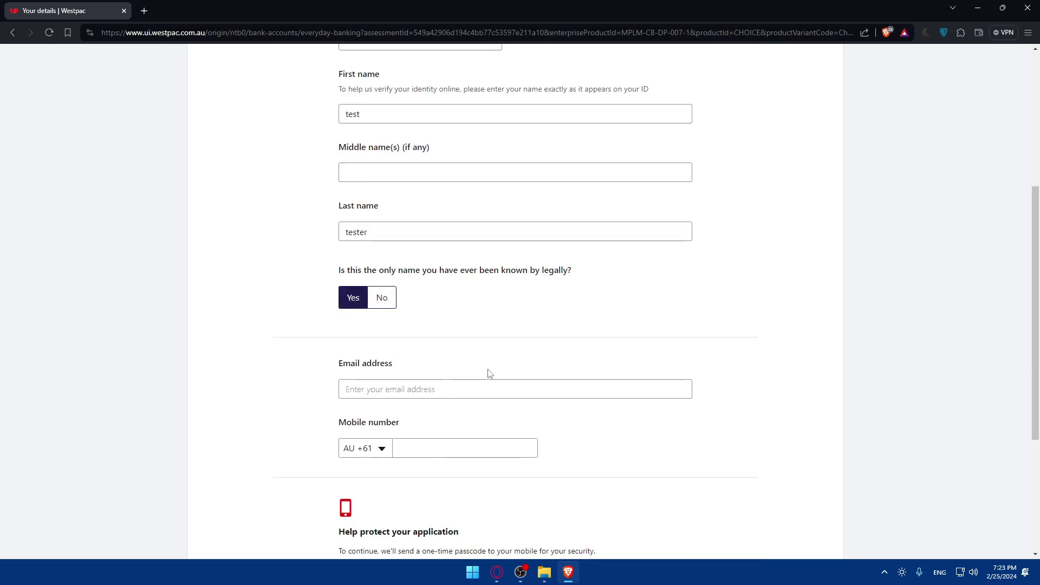
Fill in the applicant's e-mail address and mobile number
scroll(359, 318, "down", 2)
left_click(380, 305)
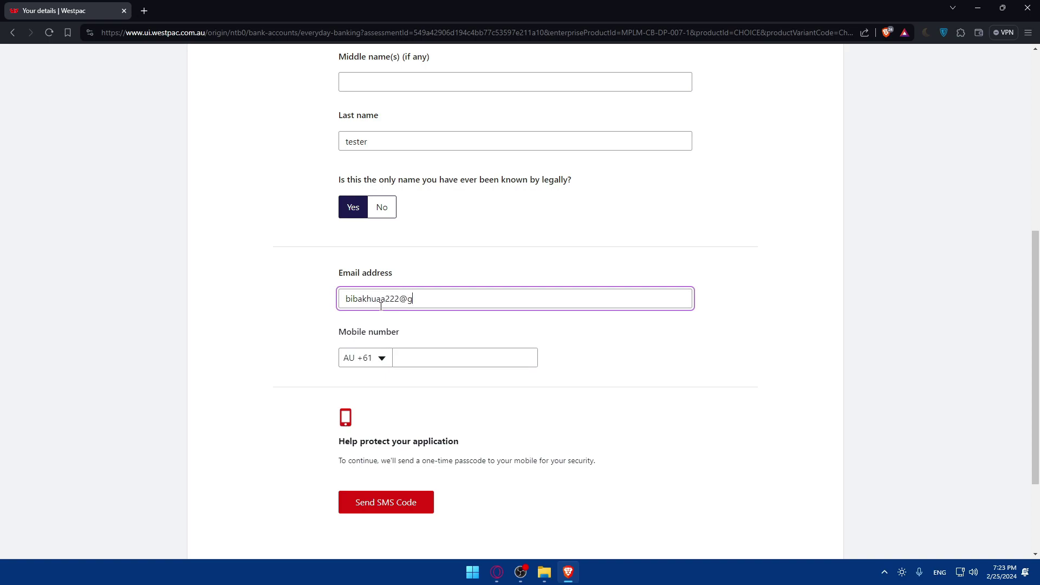
left_click(429, 361)
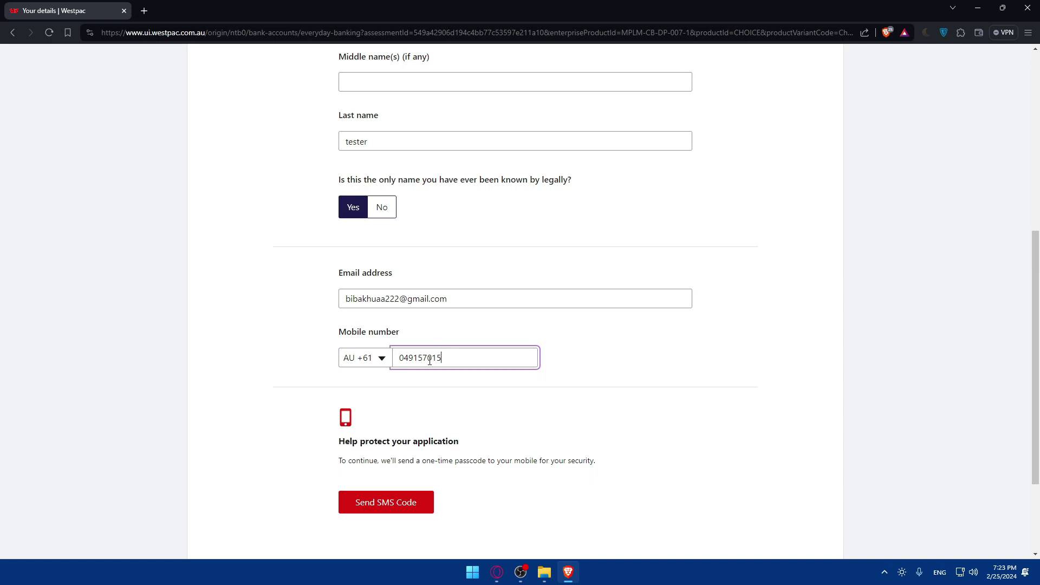
scroll(425, 378, "down", 2)
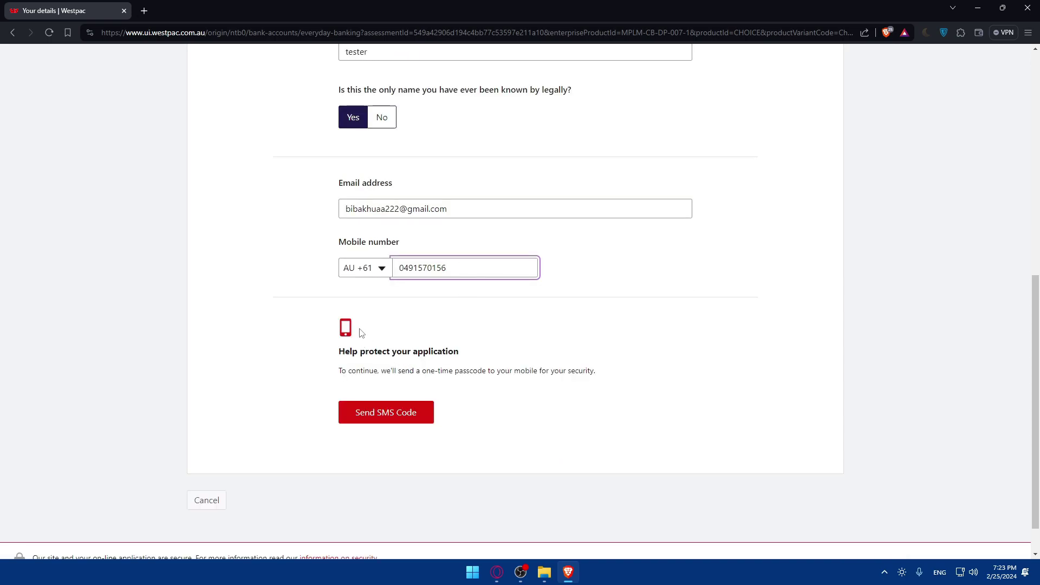
Request the SMS verification code and read the resulting 'We're sorry' error message
left_click(385, 412)
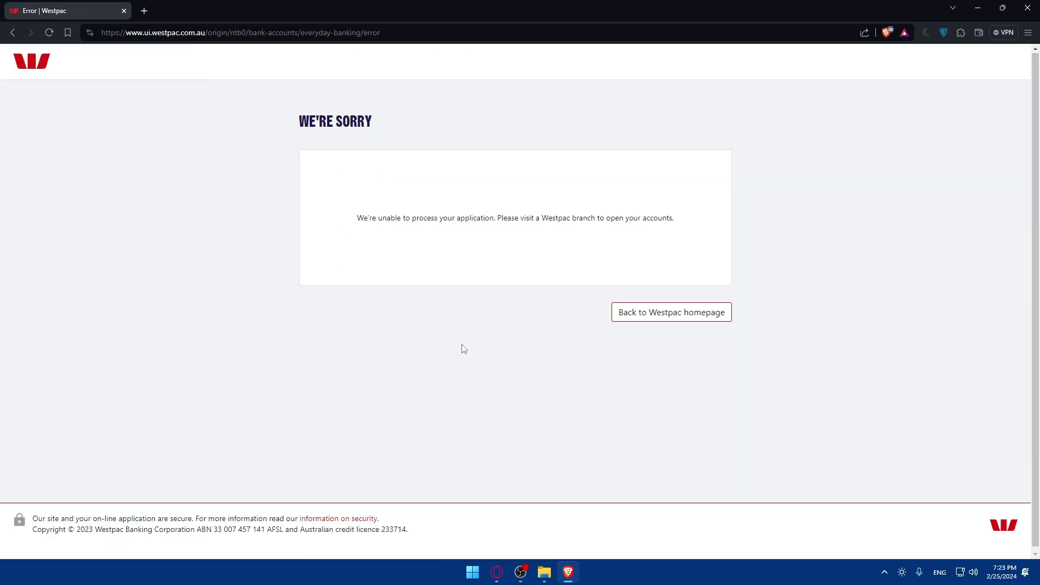
left_click_drag(364, 229, 693, 217)
left_click(628, 230)
left_click(632, 218)
left_click_drag(580, 218, 540, 218)
left_click(571, 220)
Return to the Westpac homepage and scroll through it
left_click(665, 318)
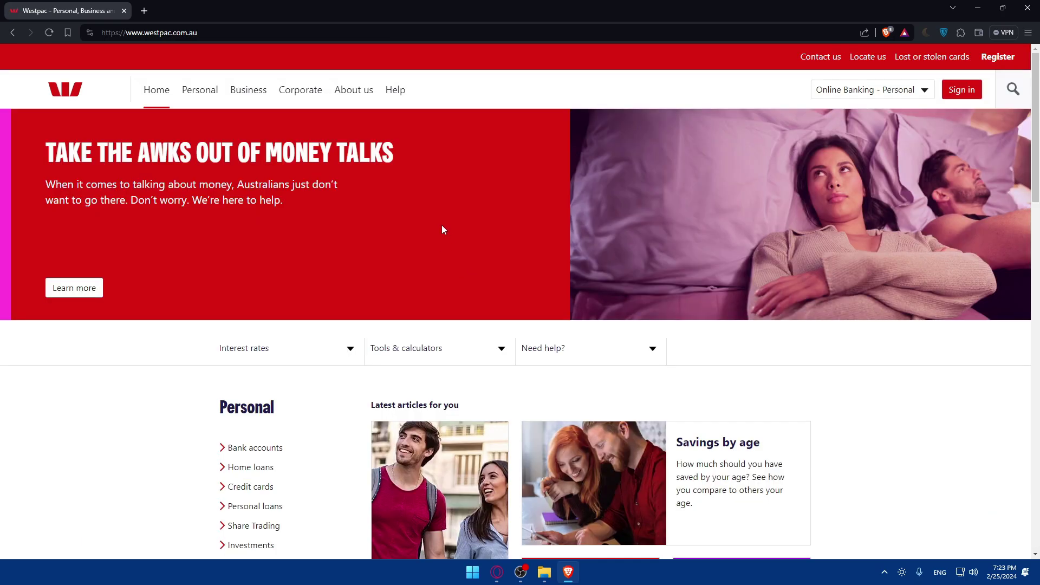
scroll(444, 232, "down", 10)
scroll(328, 248, "up", 10)
scroll(242, 313, "down", 2)
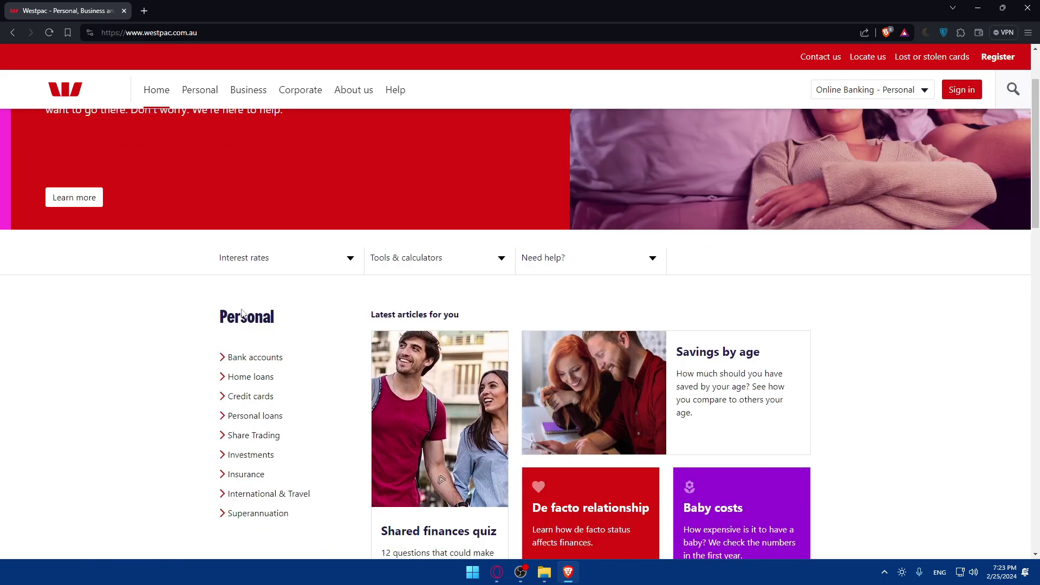
Open the Bank accounts page under Personal and scroll through it
left_click(263, 357)
scroll(472, 338, "down", 3)
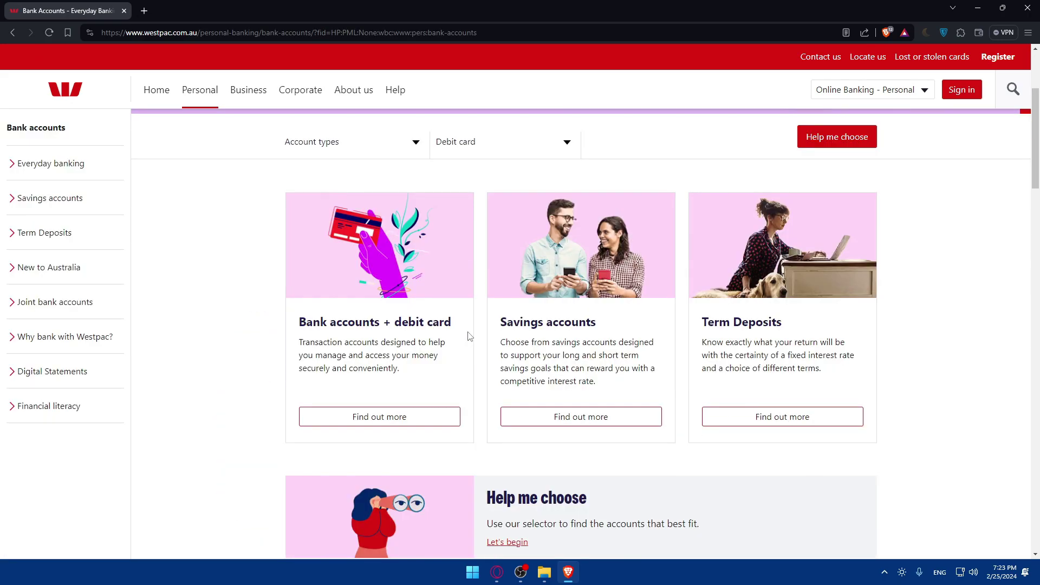
scroll(295, 317, "down", 2)
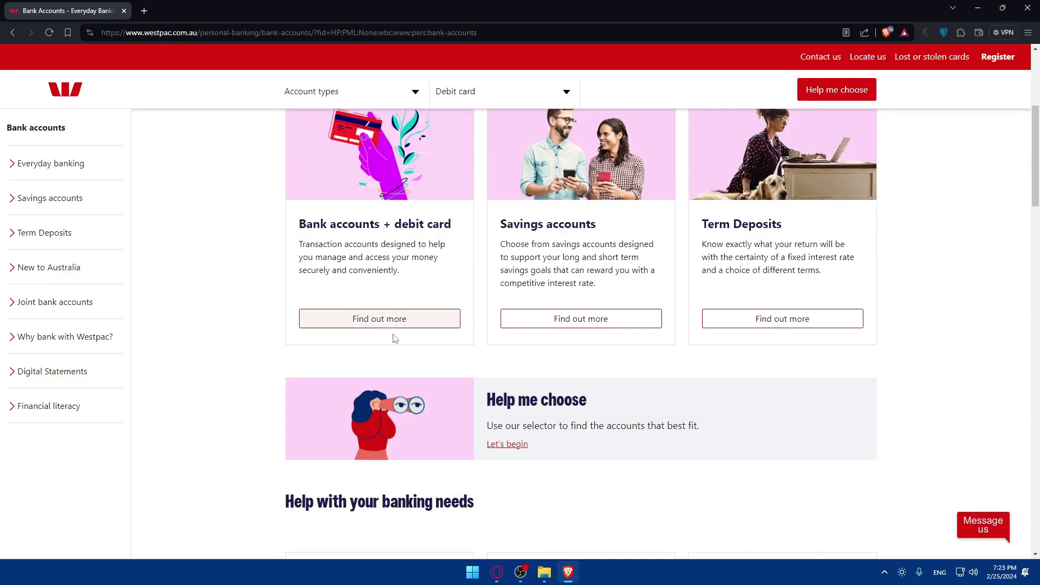
scroll(392, 336, "up", 5)
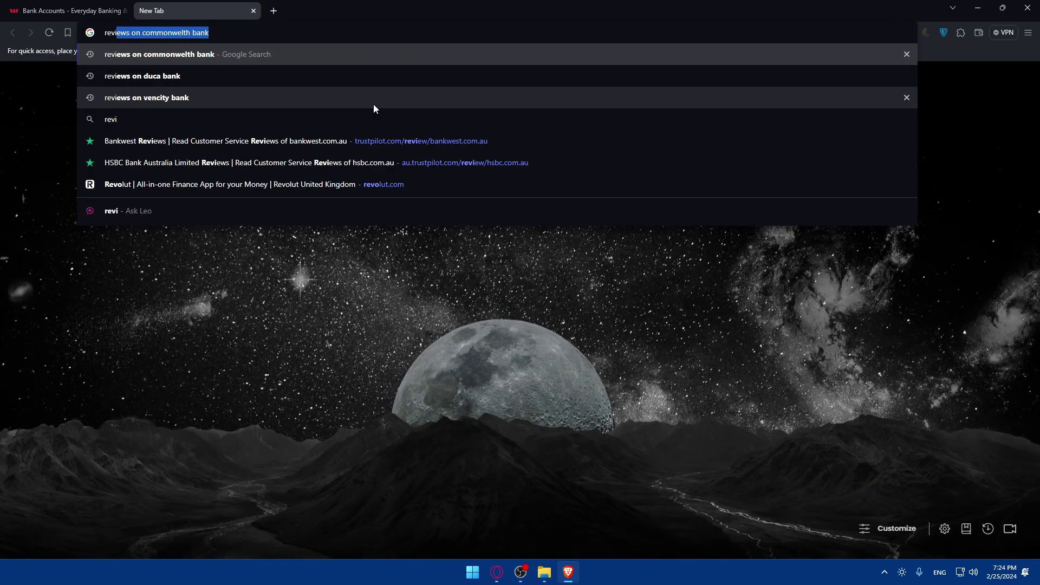
Search Google for 'reviews on westpac bank' from the new tab's address bar
type("ews on")
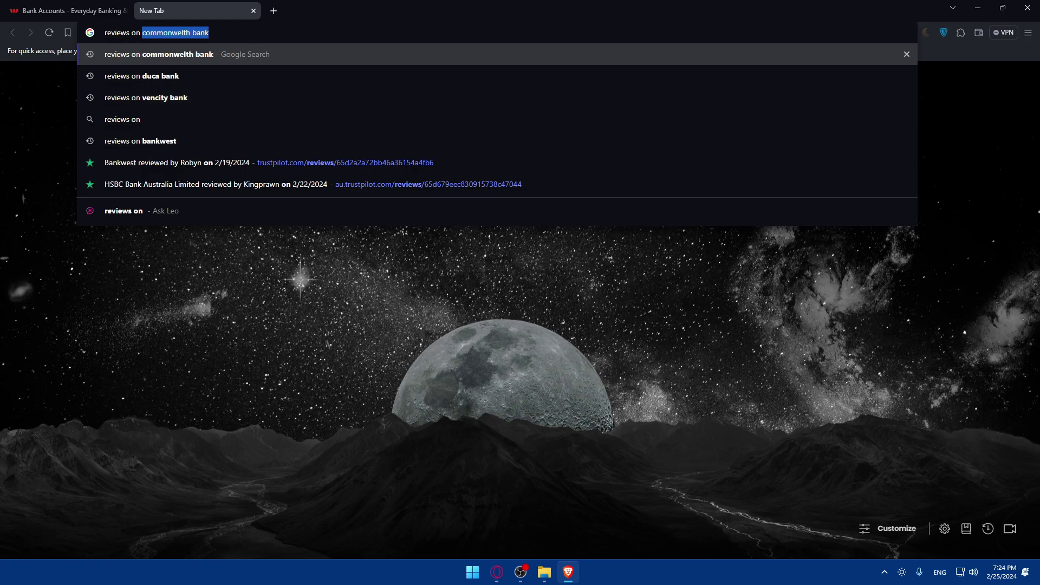
key("Escape")
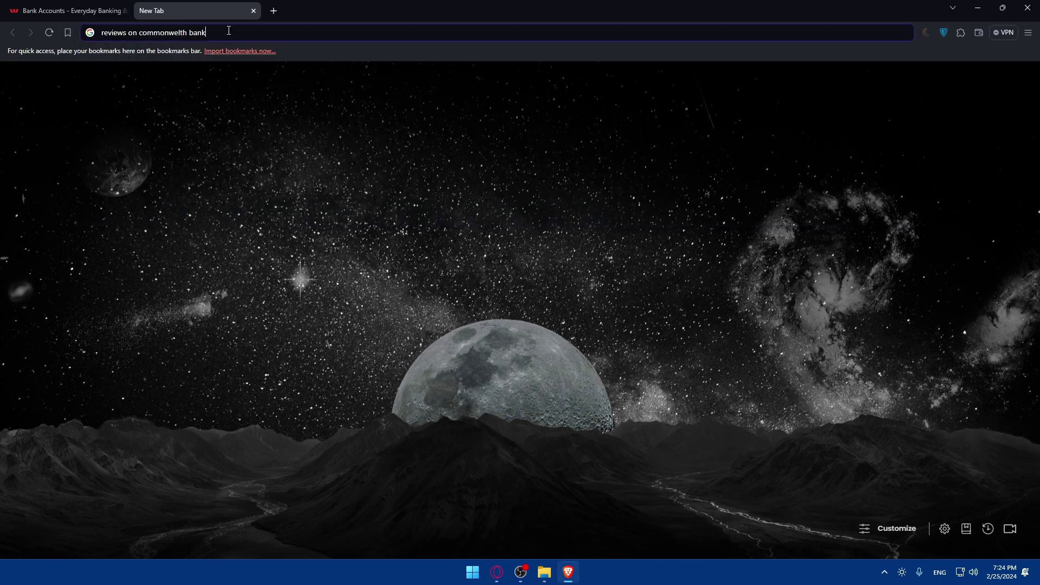
left_click_drag(229, 31, 140, 34)
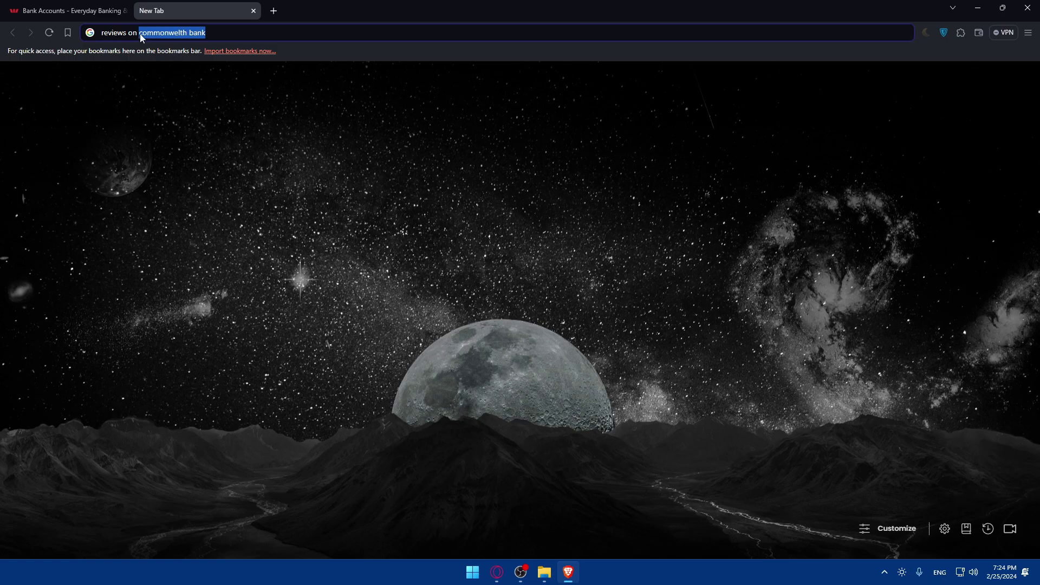
type("we")
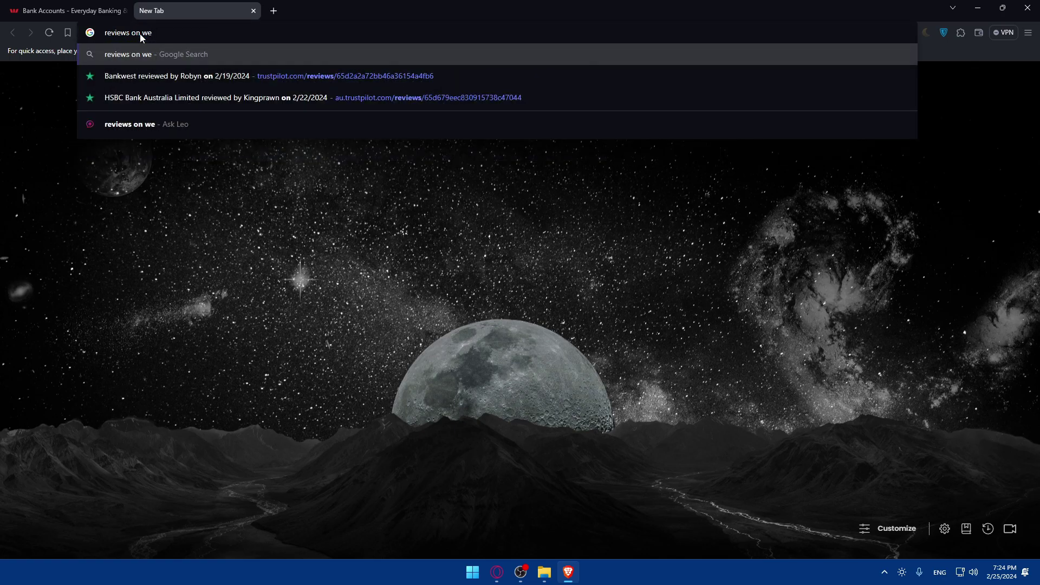
type("stpac bank")
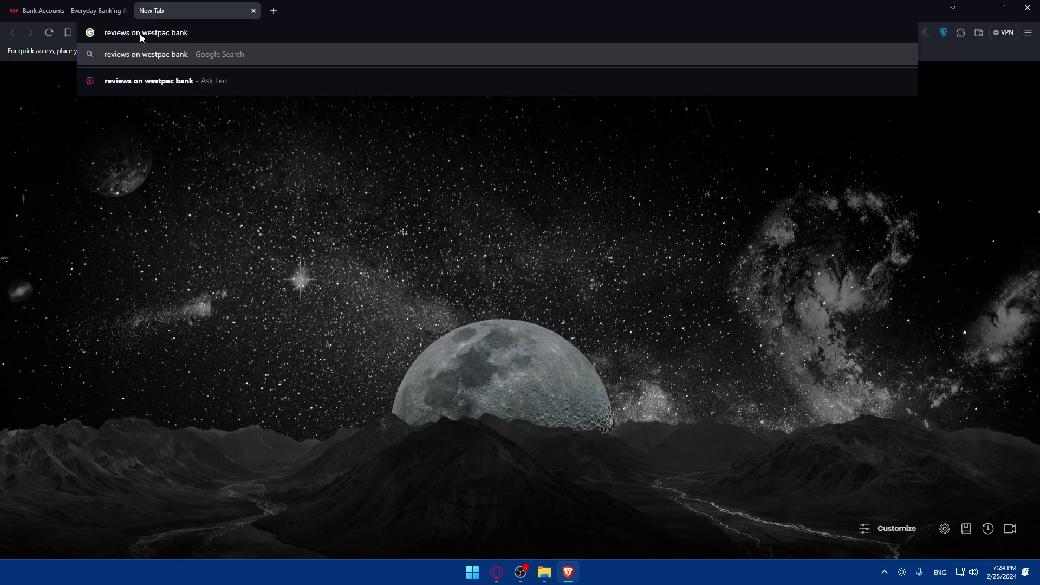
key("Return")
right_click(139, 34)
Open the Trustpilot Westpac Banking result in a new tab and check its 1.6 rating
left_click(166, 197)
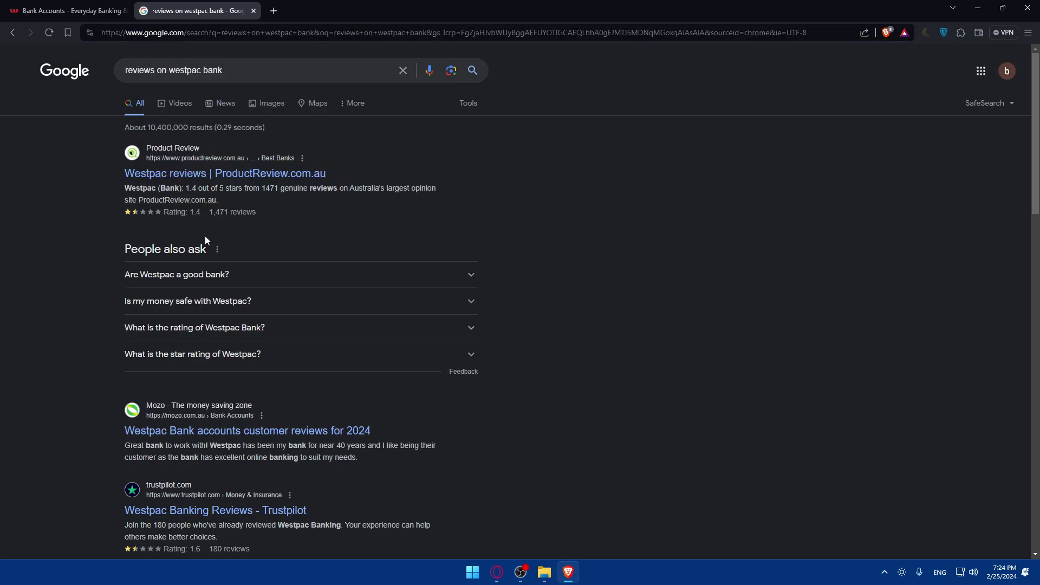
scroll(204, 236, "down", 2)
middle_click(185, 420)
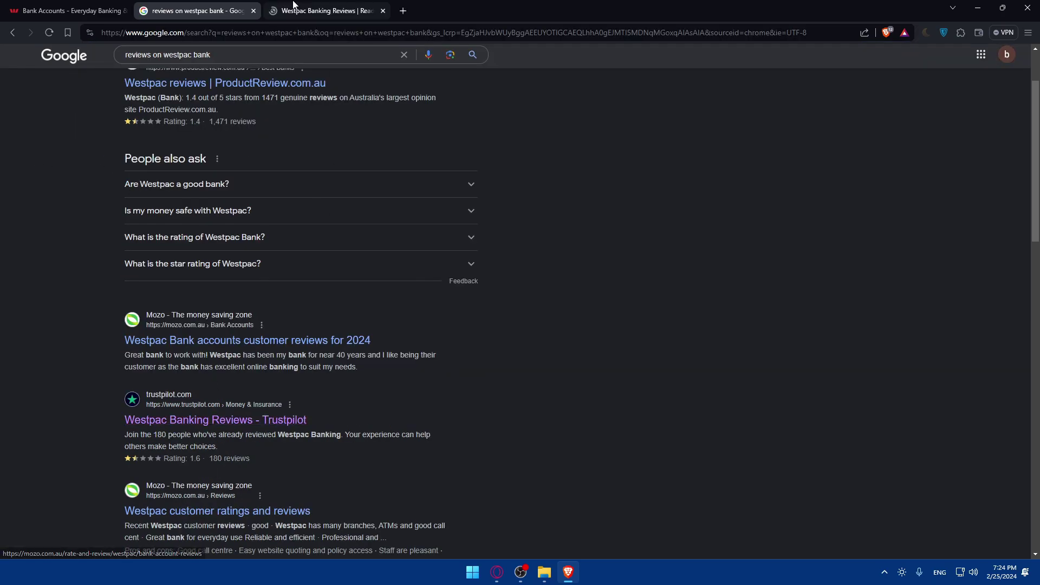
left_click(325, 10)
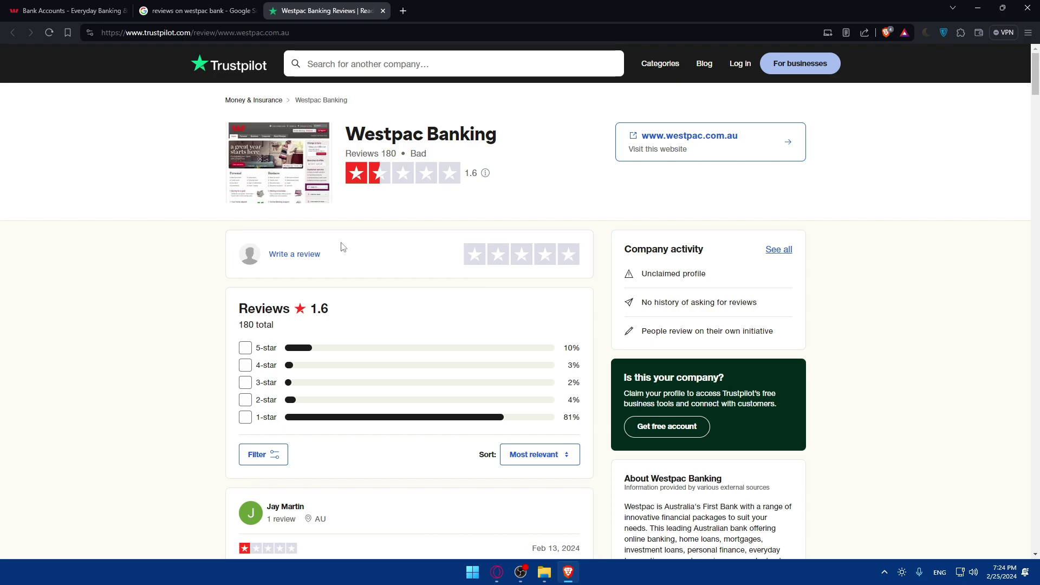
left_click_drag(334, 306, 302, 315)
left_click(299, 310)
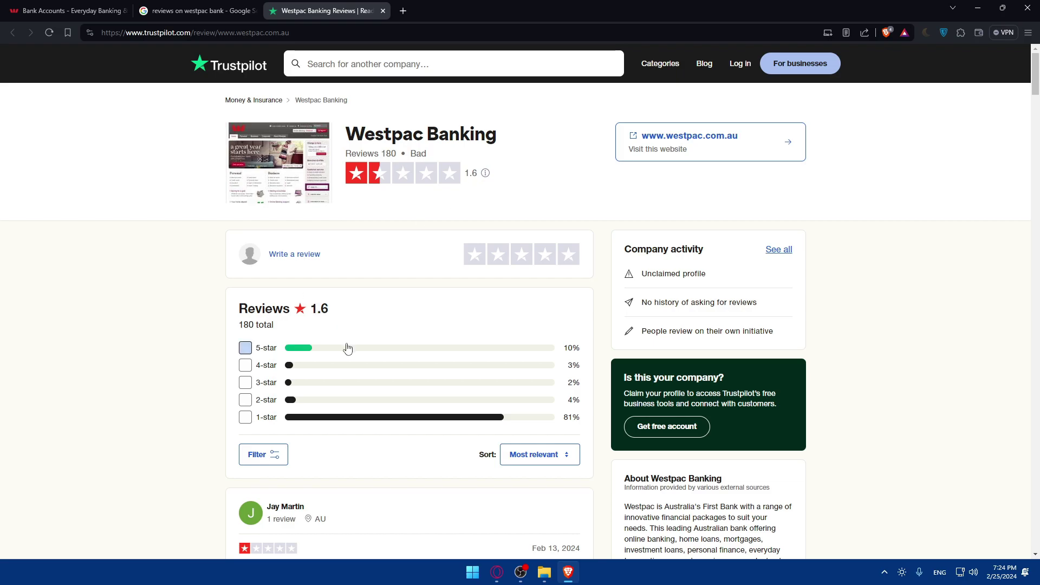
Read the 'Worst bank ever' review, then return and scroll down the review list
scroll(376, 353, "down", 5)
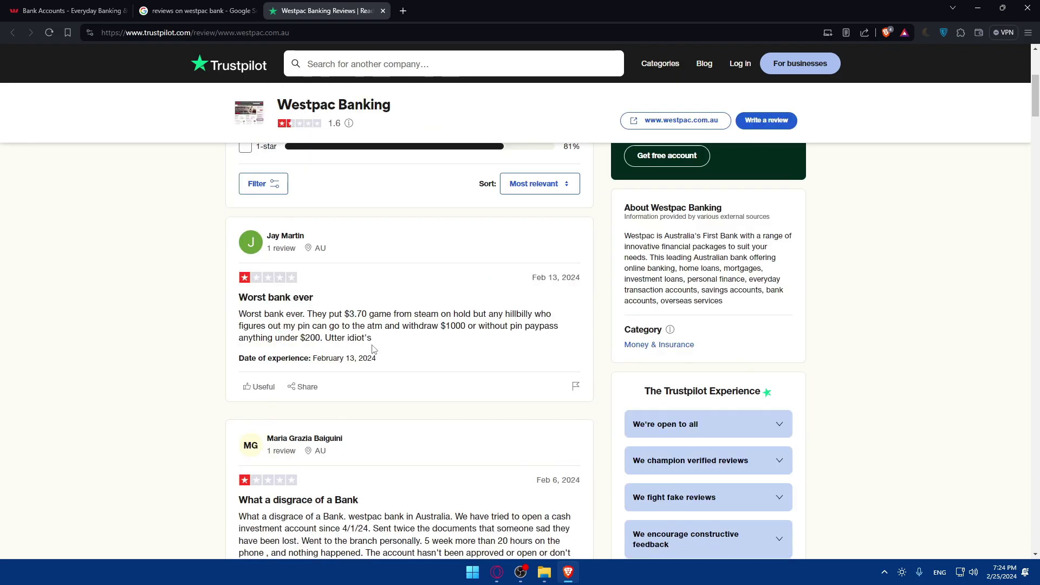
left_click(278, 297)
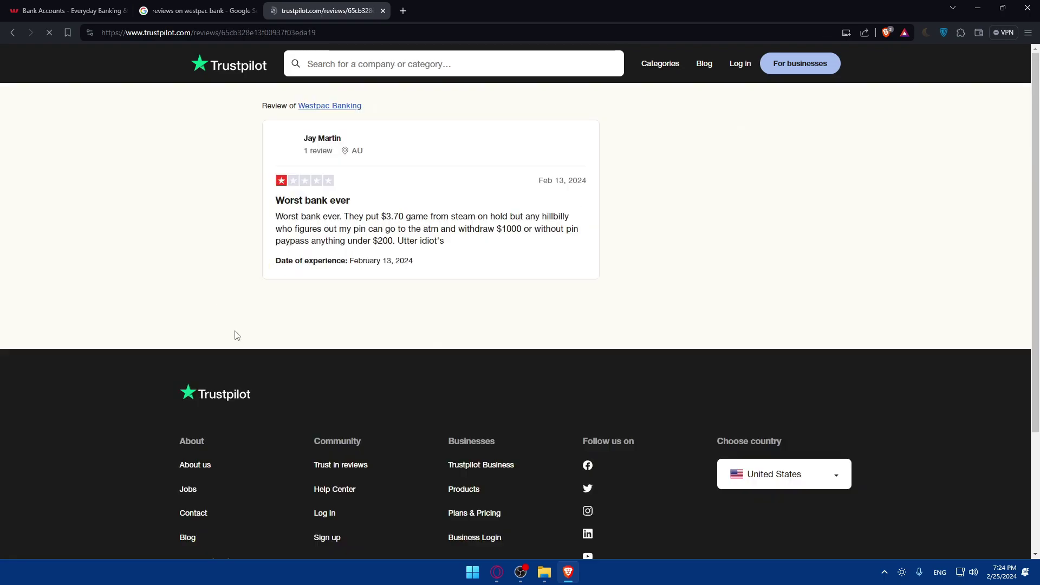
key("alt+Left")
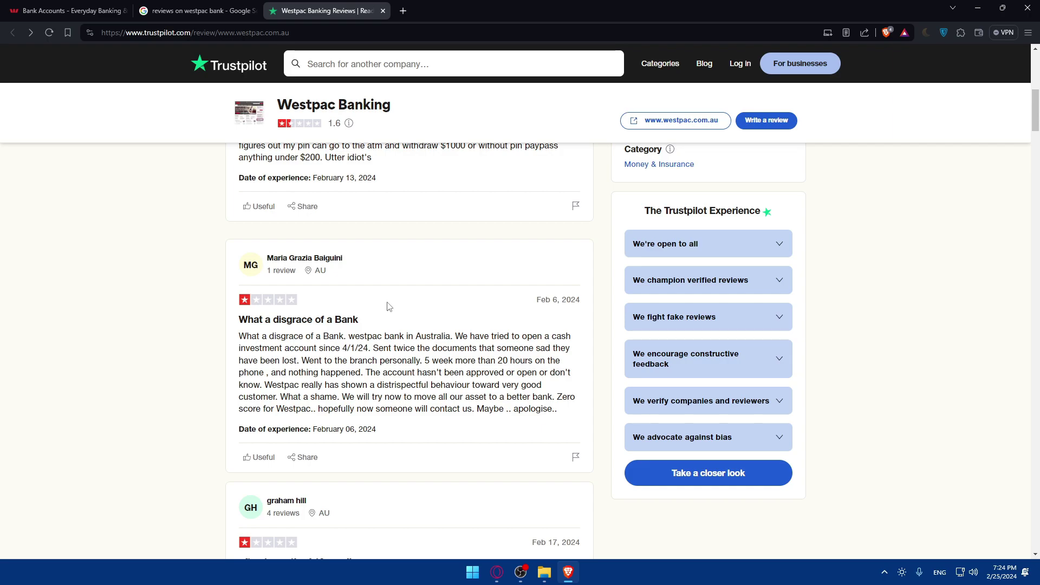
scroll(387, 307, "down", 13)
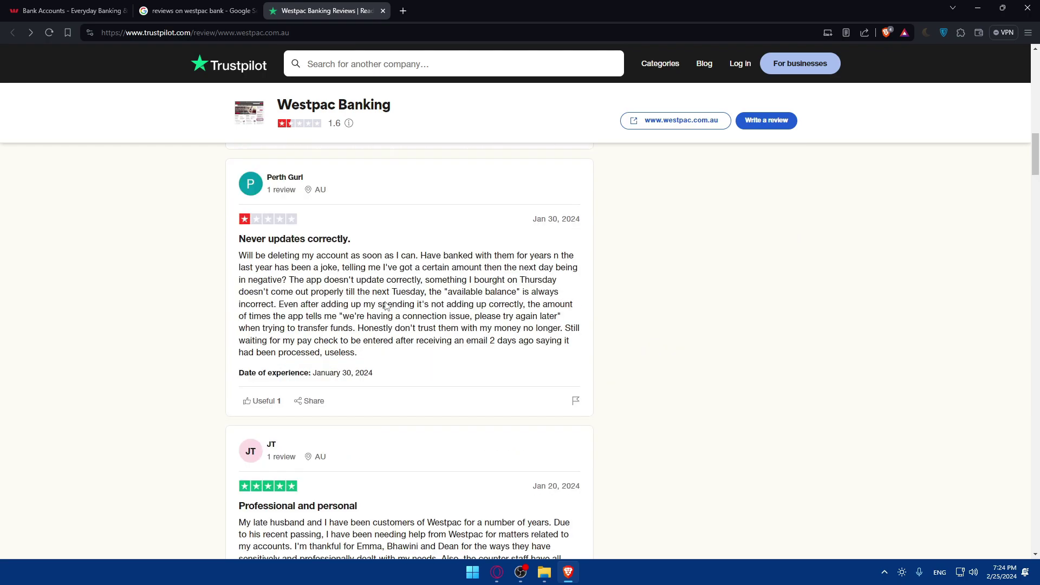
scroll(387, 307, "down", 15)
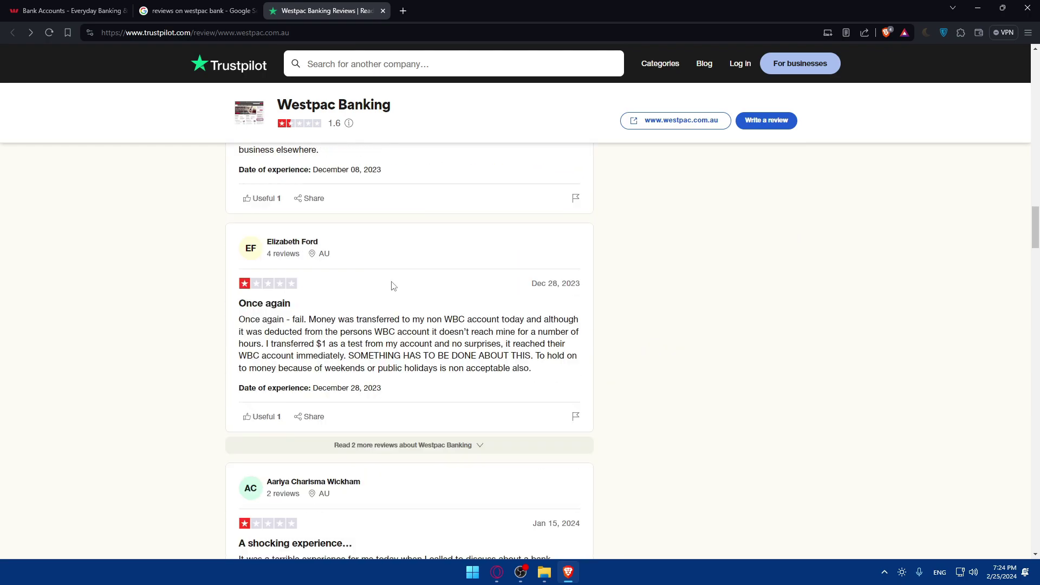
Close the Trustpilot, Bank Accounts and Google results tabs, then minimise Brave
left_click(382, 10)
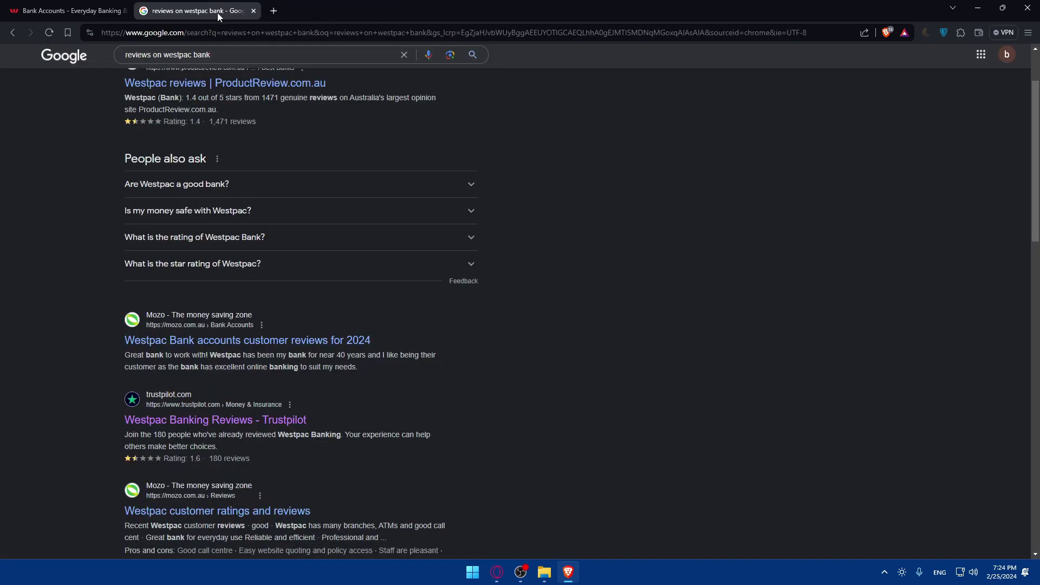
left_click(272, 10)
left_click(124, 11)
left_click(130, 10)
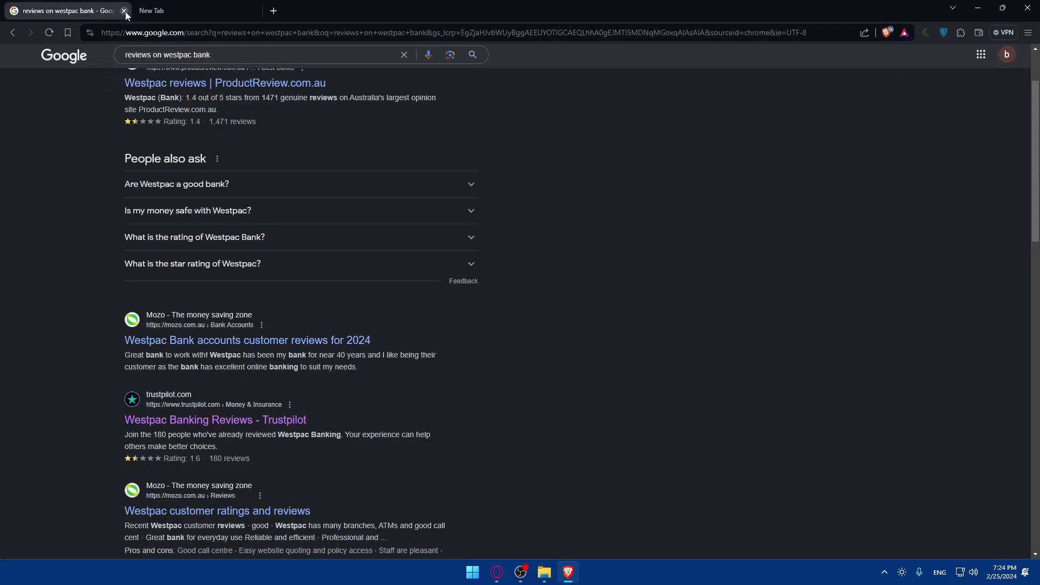
left_click(124, 10)
left_click(977, 8)
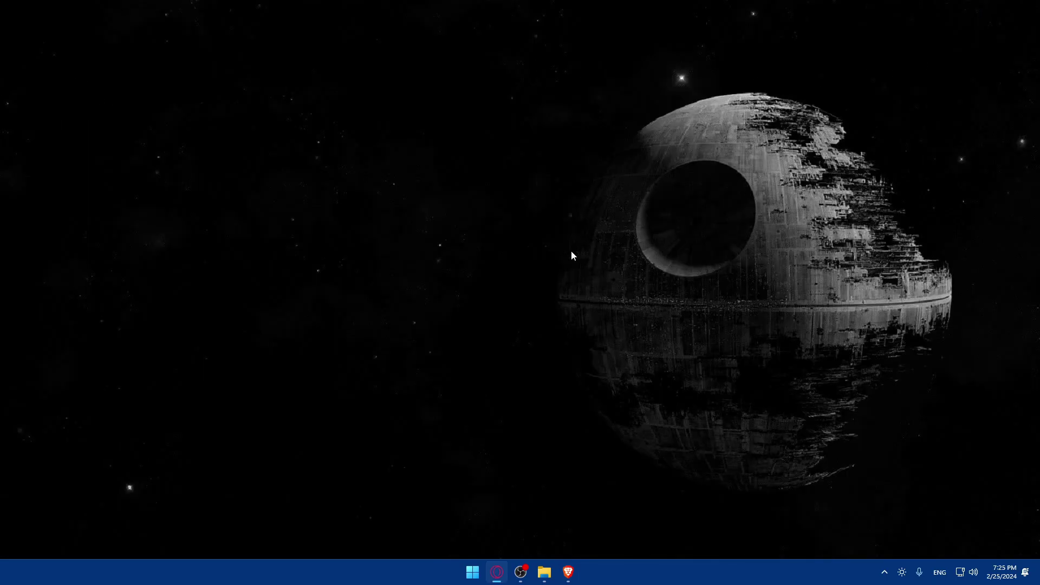